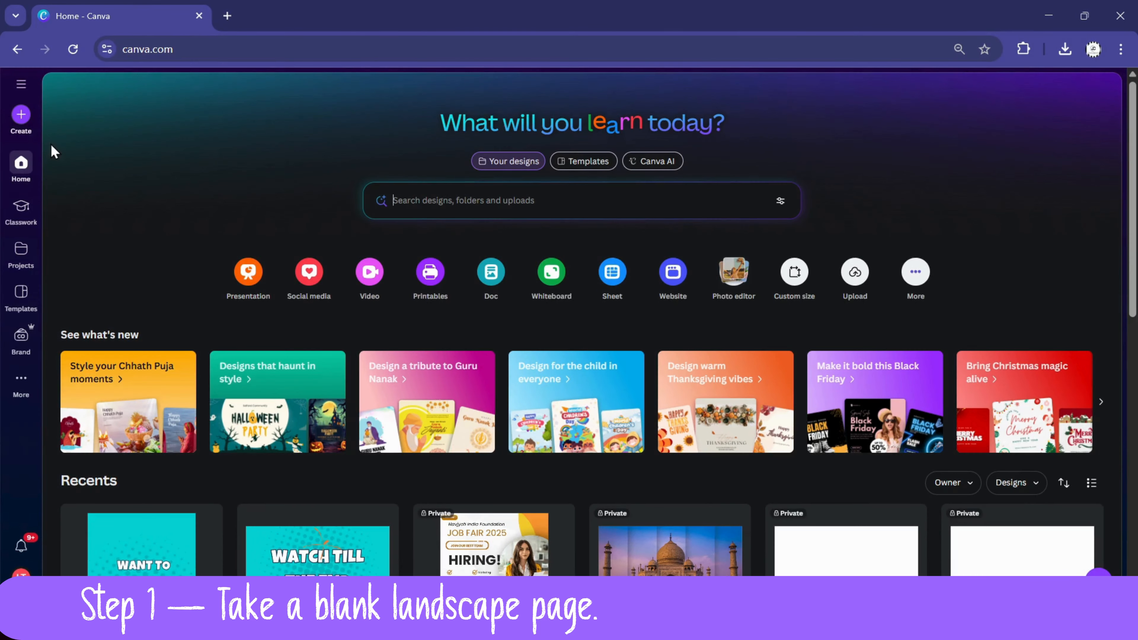
Create a blank Video (Landscape) design, finding the format by searching for "lands".
{"action": "left_click", "coordinate": [21, 115]}
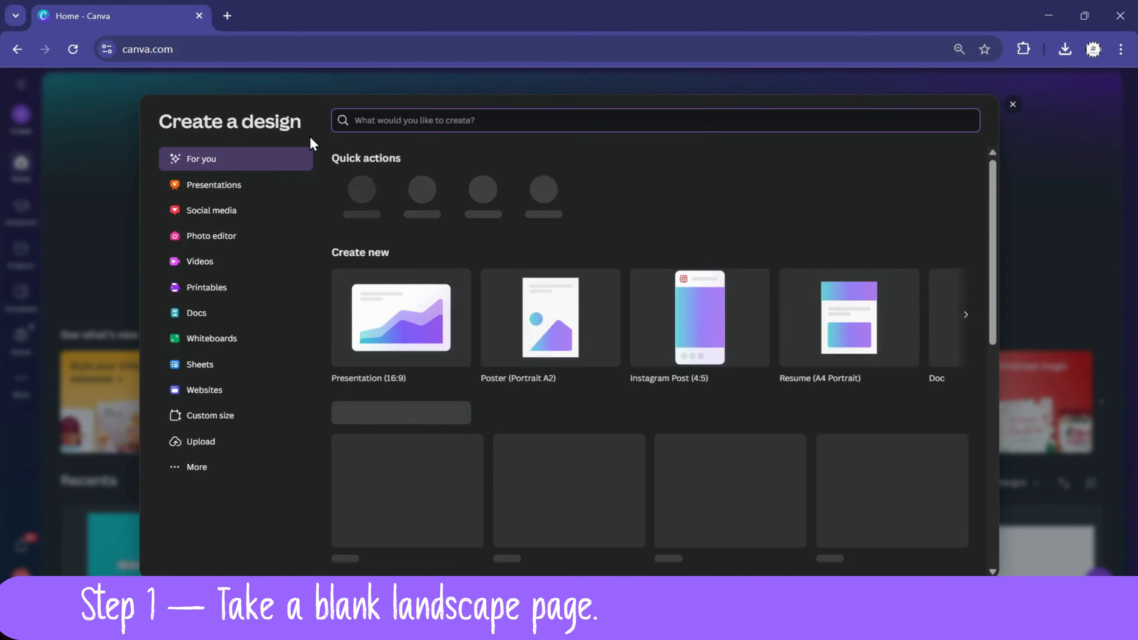
{"action": "type", "text": "land"}
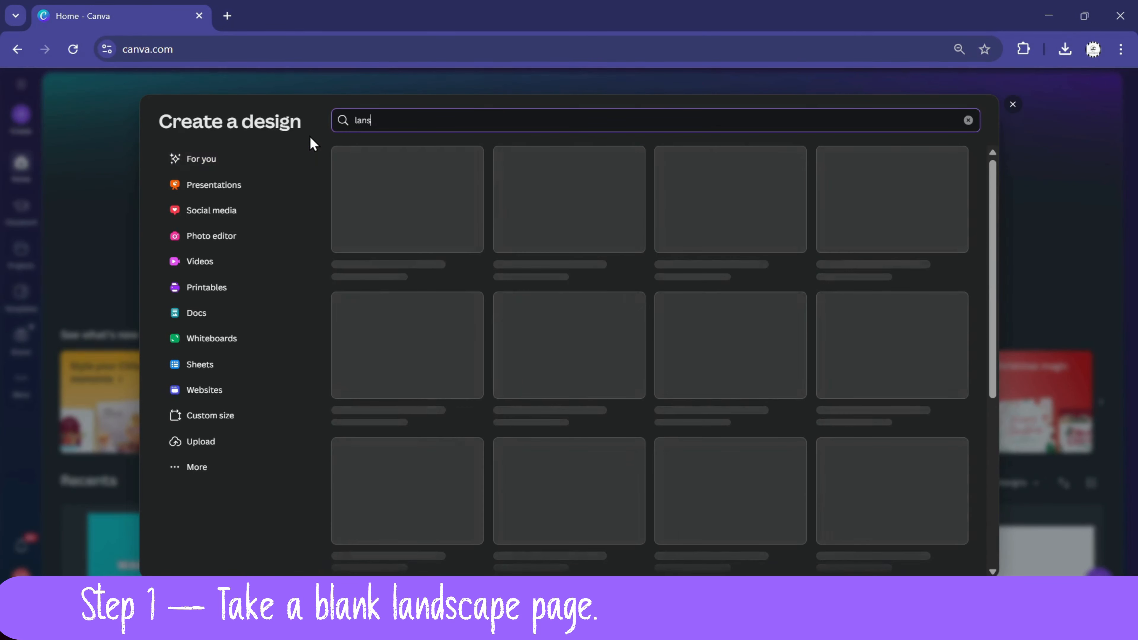
{"action": "type", "text": "s"}
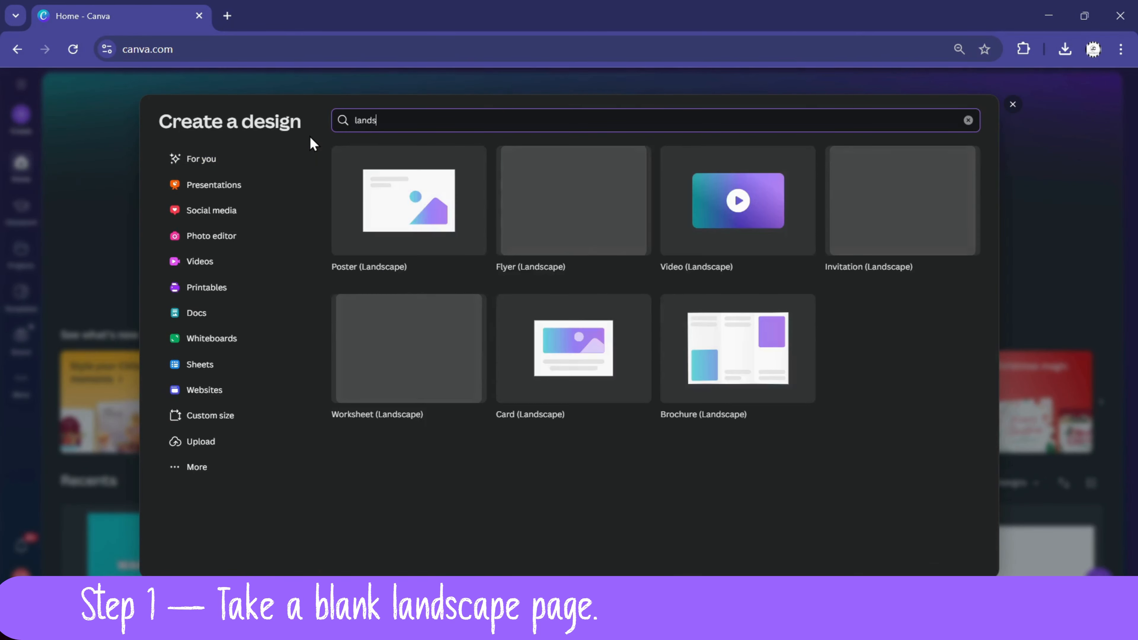
{"action": "left_click", "coordinate": [696, 216]}
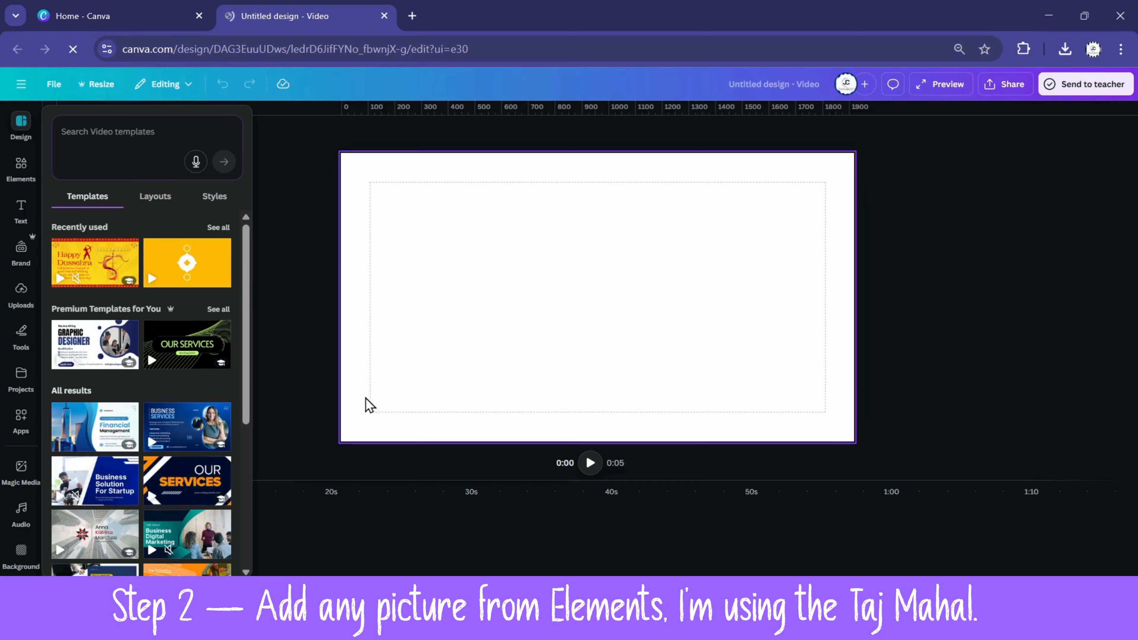
Search the elements for "taj mahal", limit the results to photos, and add the warm-toned riverside Taj Mahal photo to the page.
{"action": "left_click", "coordinate": [18, 164]}
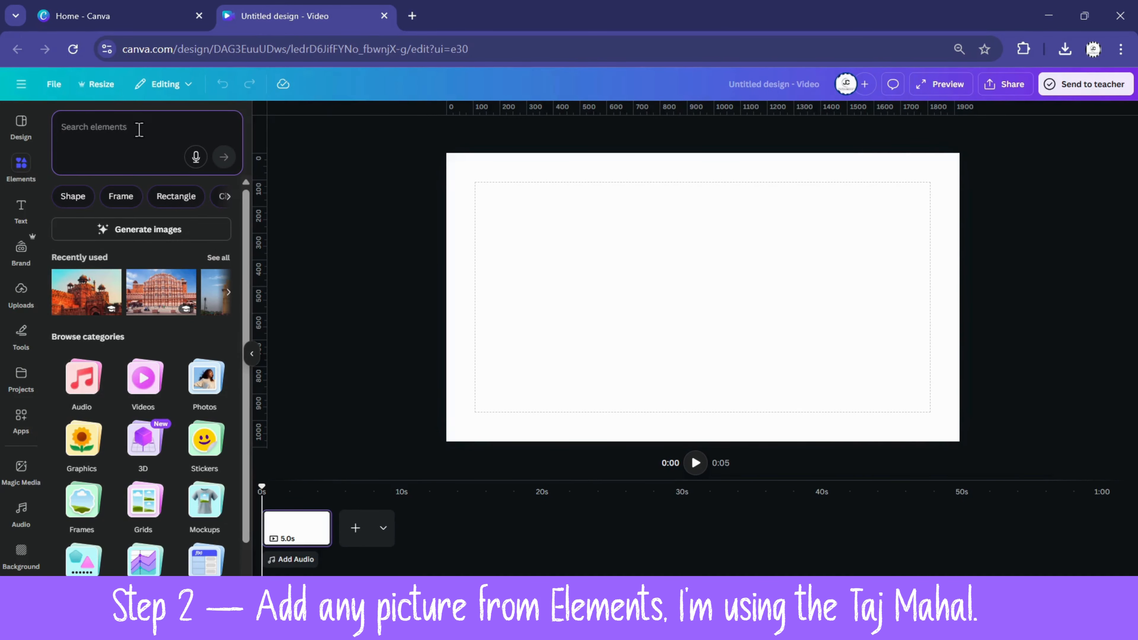
{"action": "type", "text": "taj"}
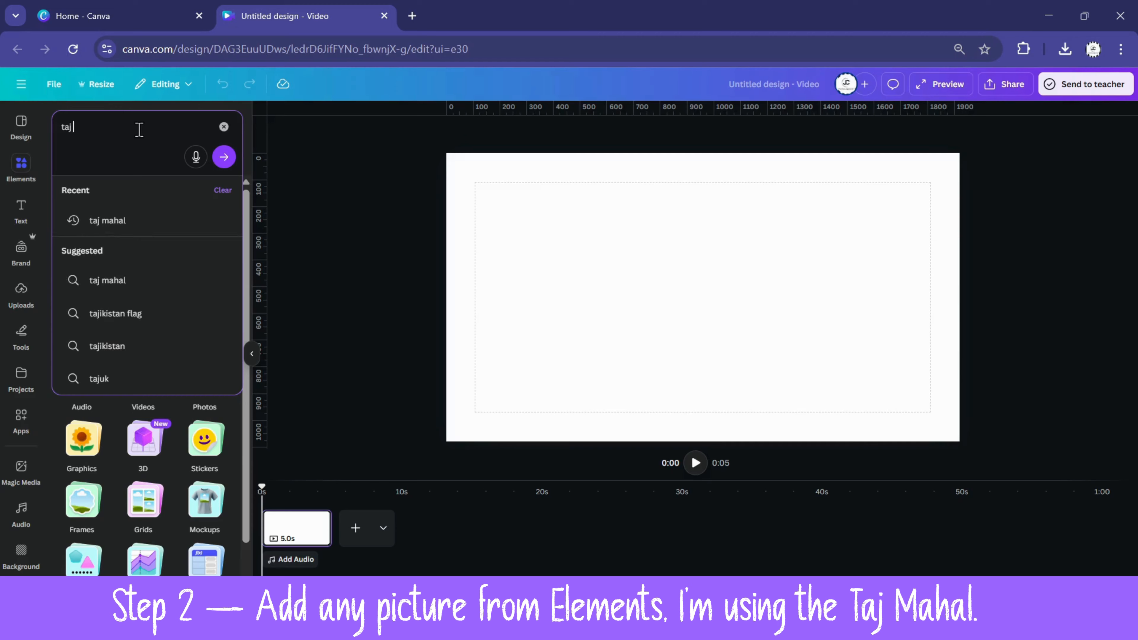
{"action": "type", "text": " mahal"}
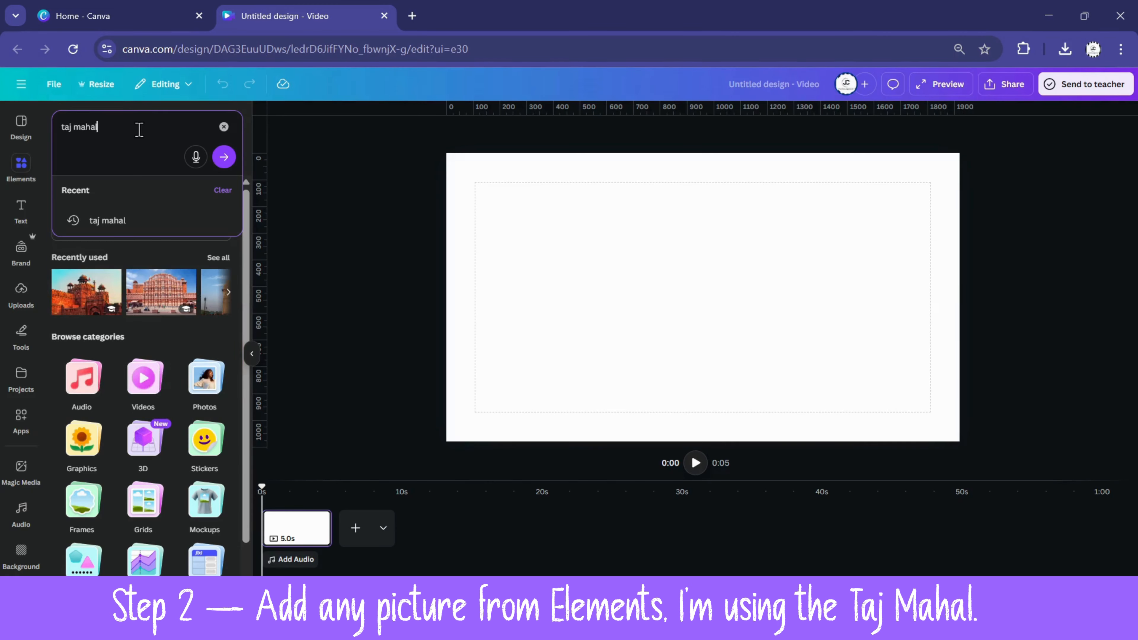
{"action": "key", "text": "Return"}
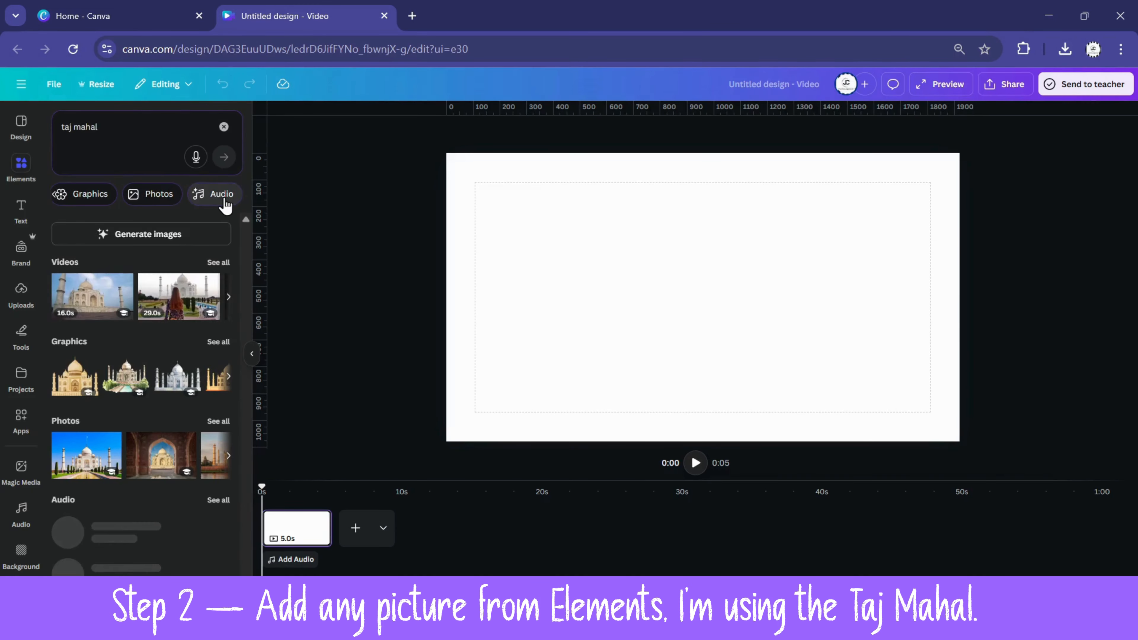
{"action": "left_click", "coordinate": [178, 200]}
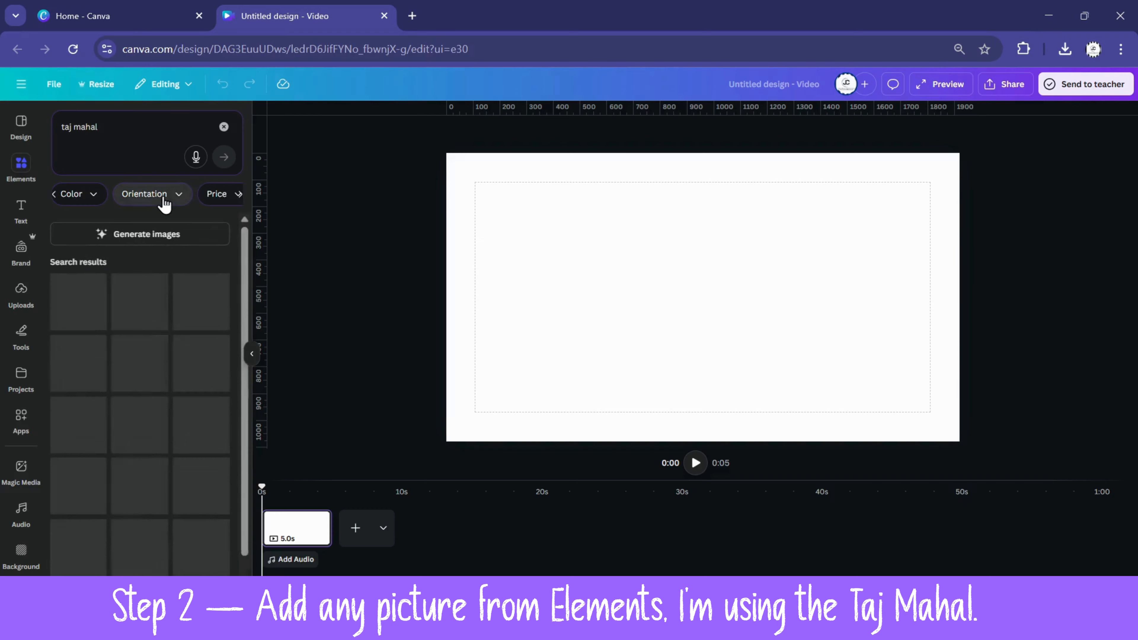
{"action": "left_click_drag", "start_coordinate": [248, 292], "coordinate": [265, 231]}
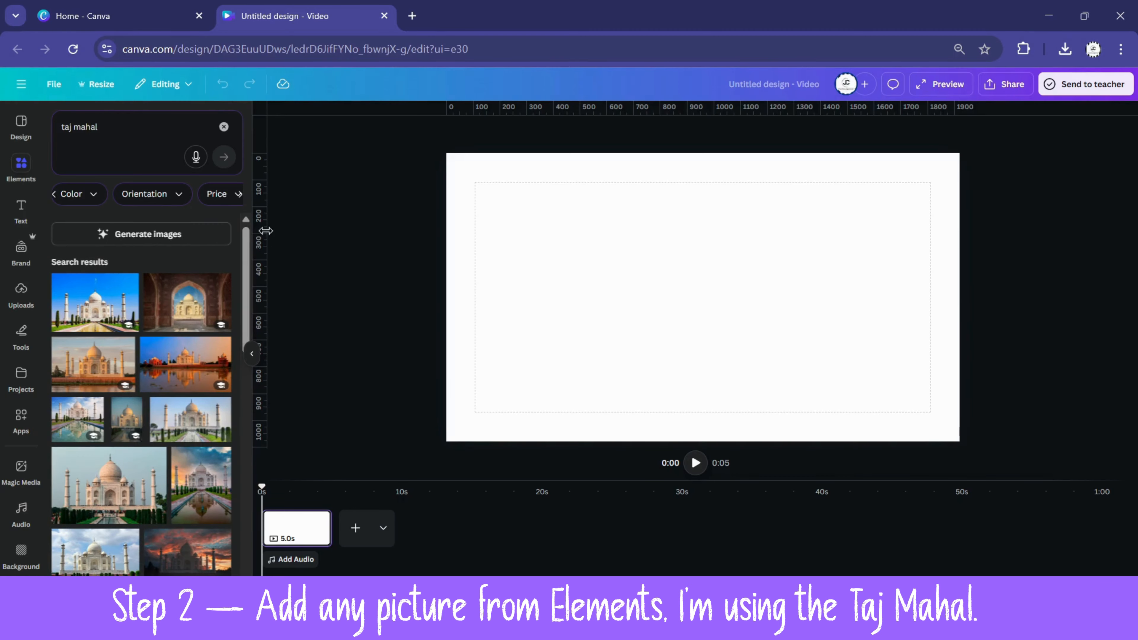
{"action": "left_click", "coordinate": [89, 358]}
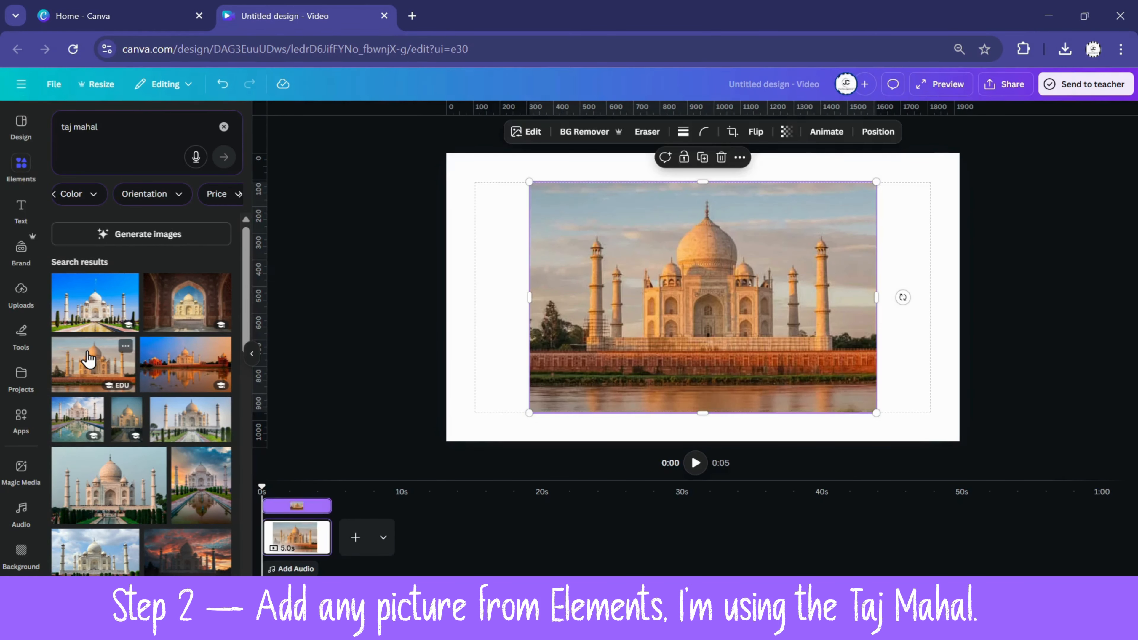
Enlarge the Taj Mahal photo to about 1,920 by 1,279 and shift it up slightly so it covers the whole page.
{"action": "left_click_drag", "start_coordinate": [795, 330], "coordinate": [699, 303]}
{"action": "left_click_drag", "start_coordinate": [793, 384], "coordinate": [961, 482]}
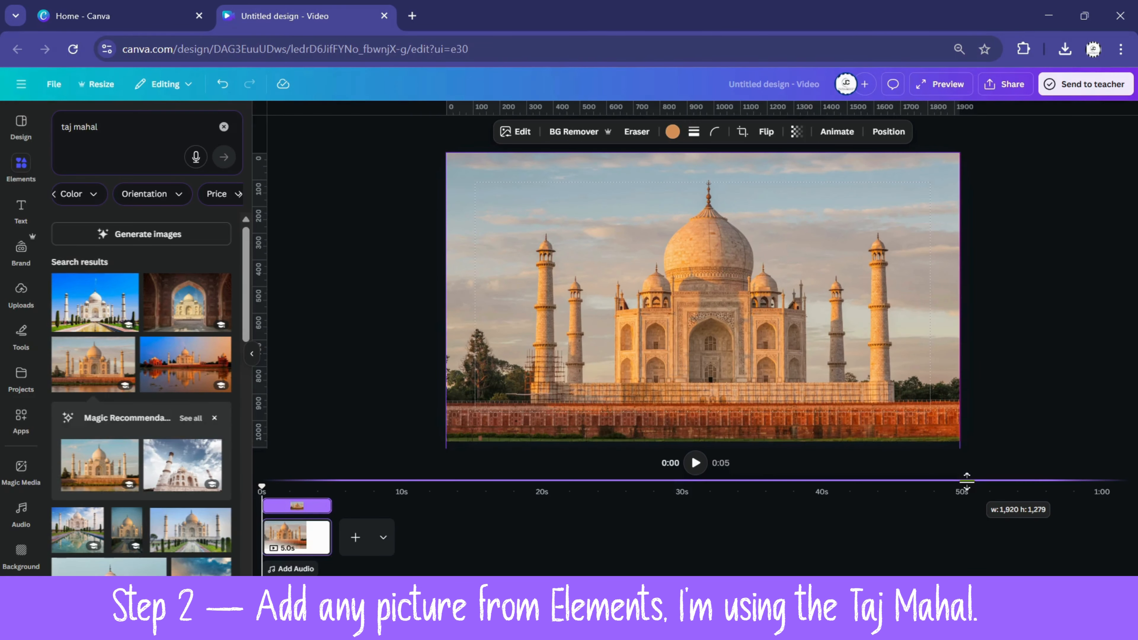
{"action": "double_click", "coordinate": [804, 365]}
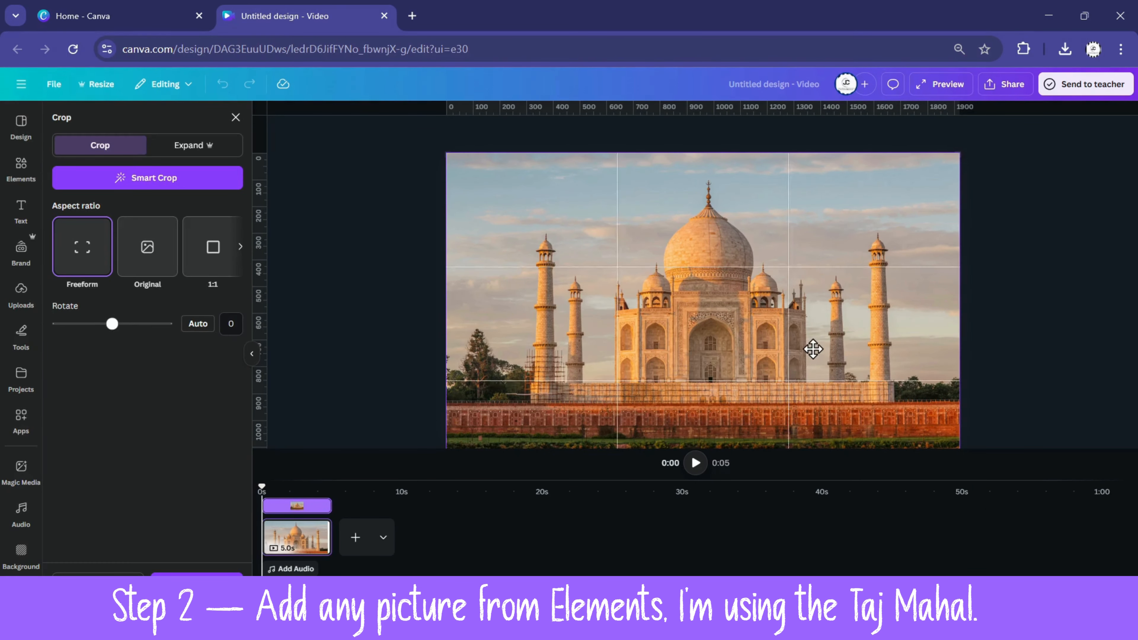
{"action": "left_click", "coordinate": [1037, 317]}
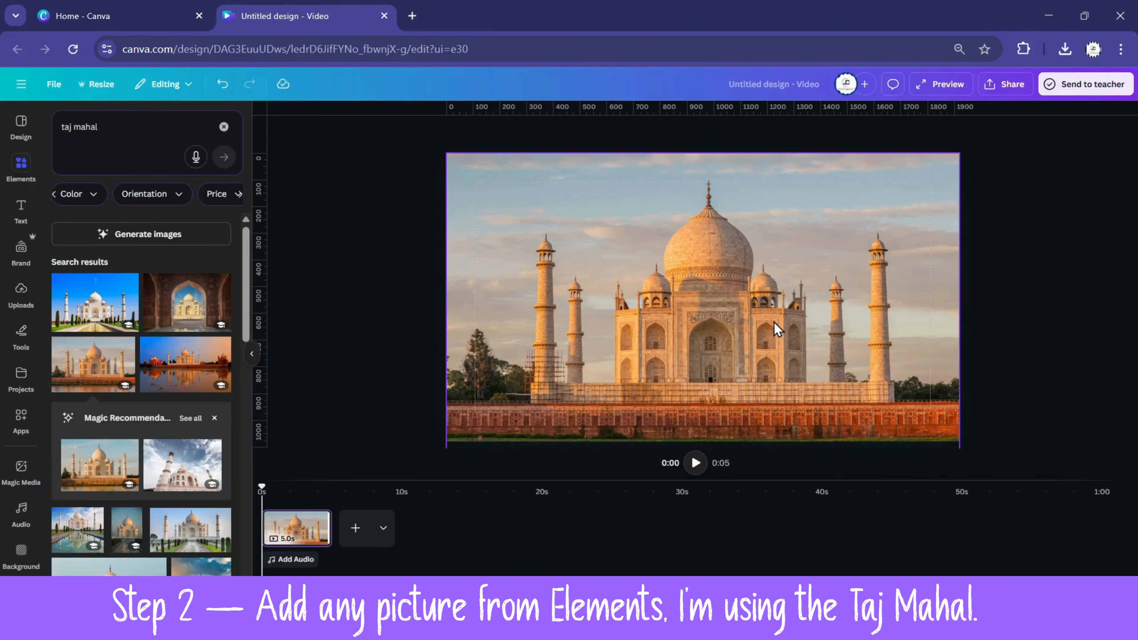
{"action": "left_click_drag", "start_coordinate": [767, 306], "coordinate": [766, 289]}
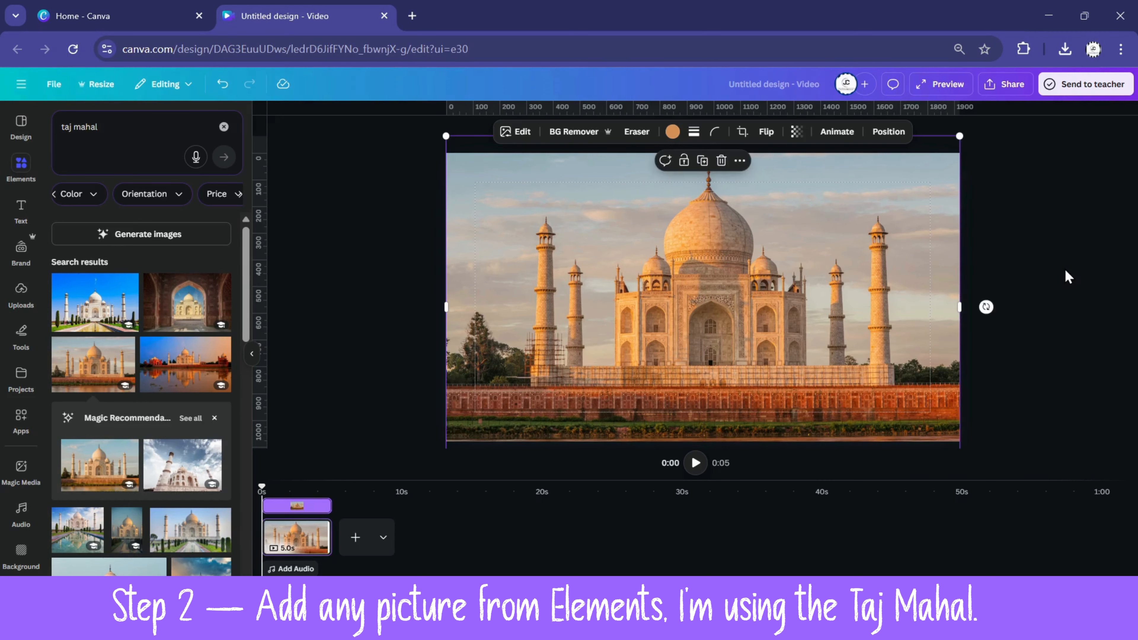
{"action": "left_click", "coordinate": [1066, 271]}
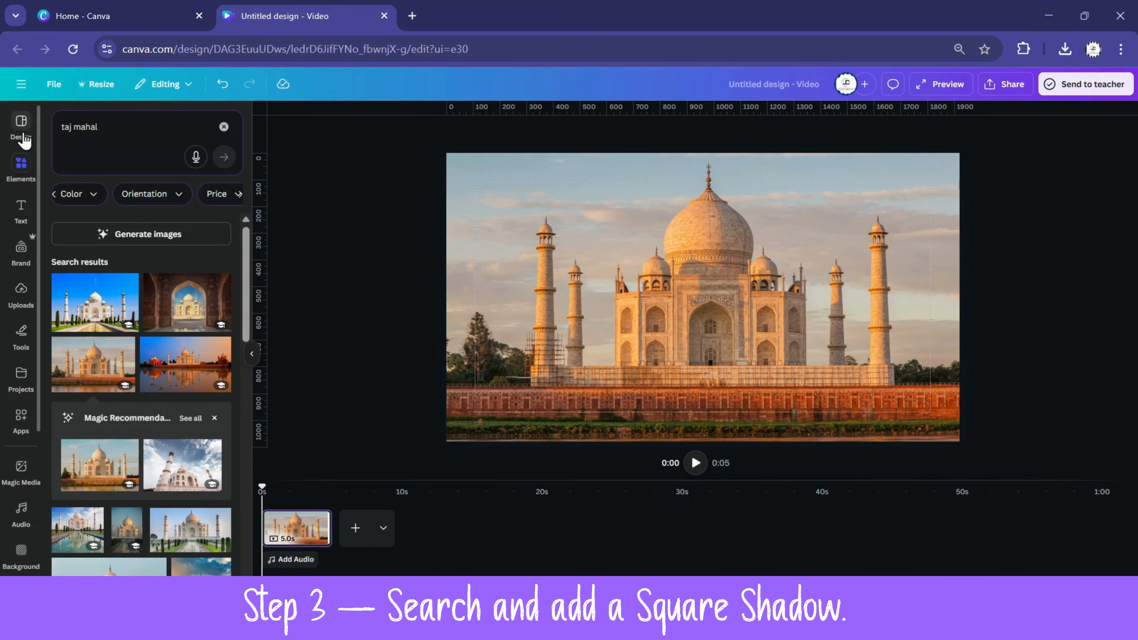
Search the elements for "square shadow" and add the first square shadow graphic to the page.
{"action": "double_click", "coordinate": [126, 130]}
{"action": "type", "text": "sq"}
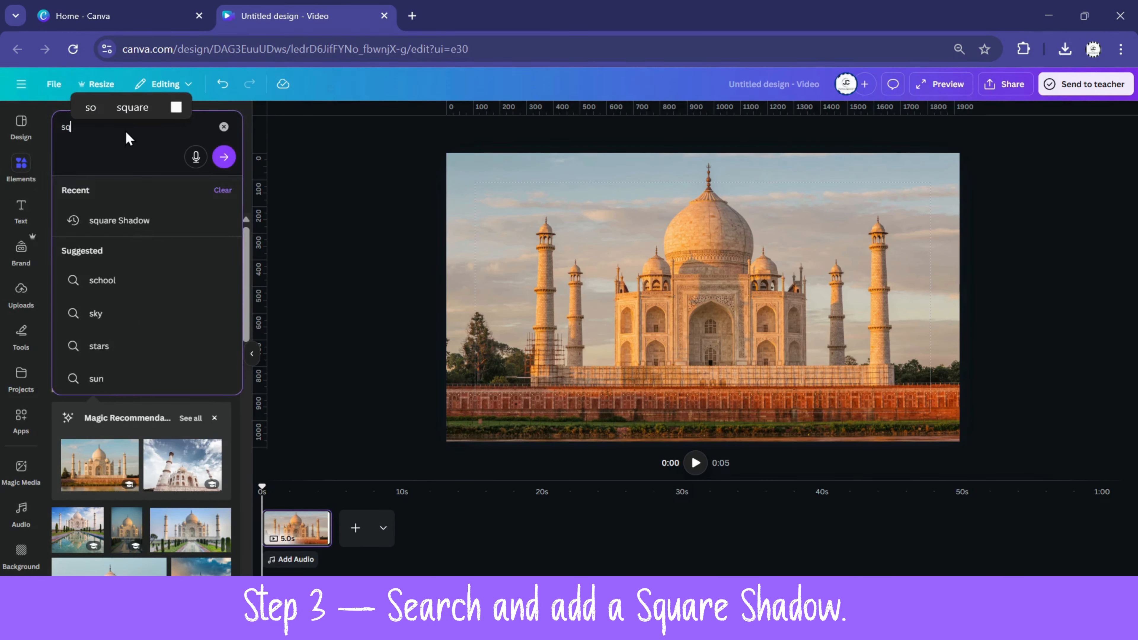
{"action": "type", "text": "uare shadow"}
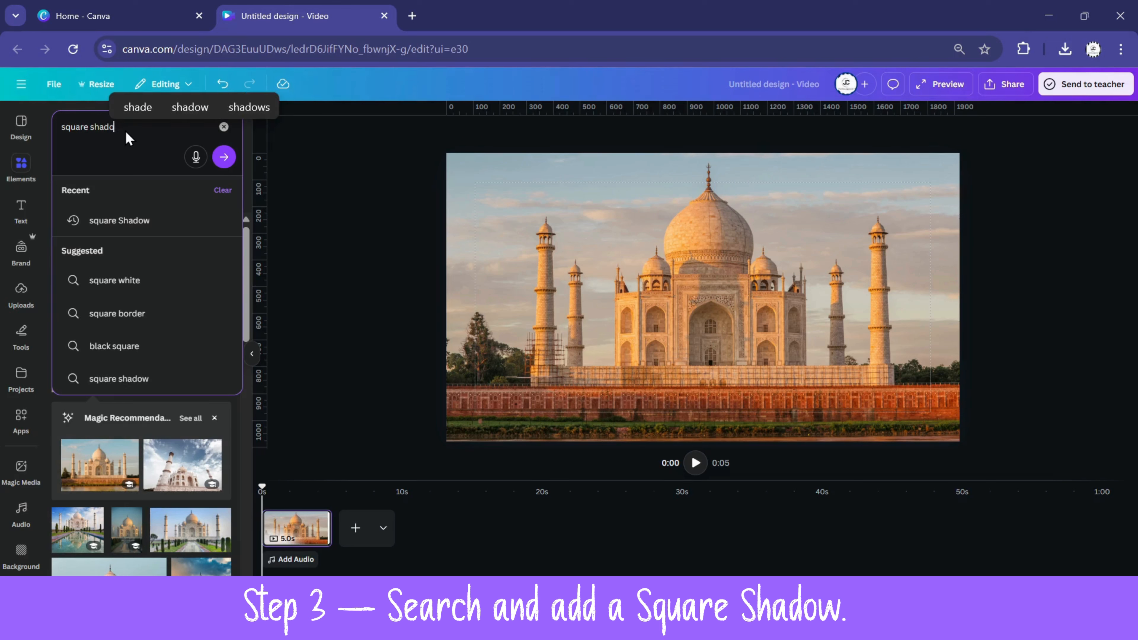
{"action": "key", "text": "Return"}
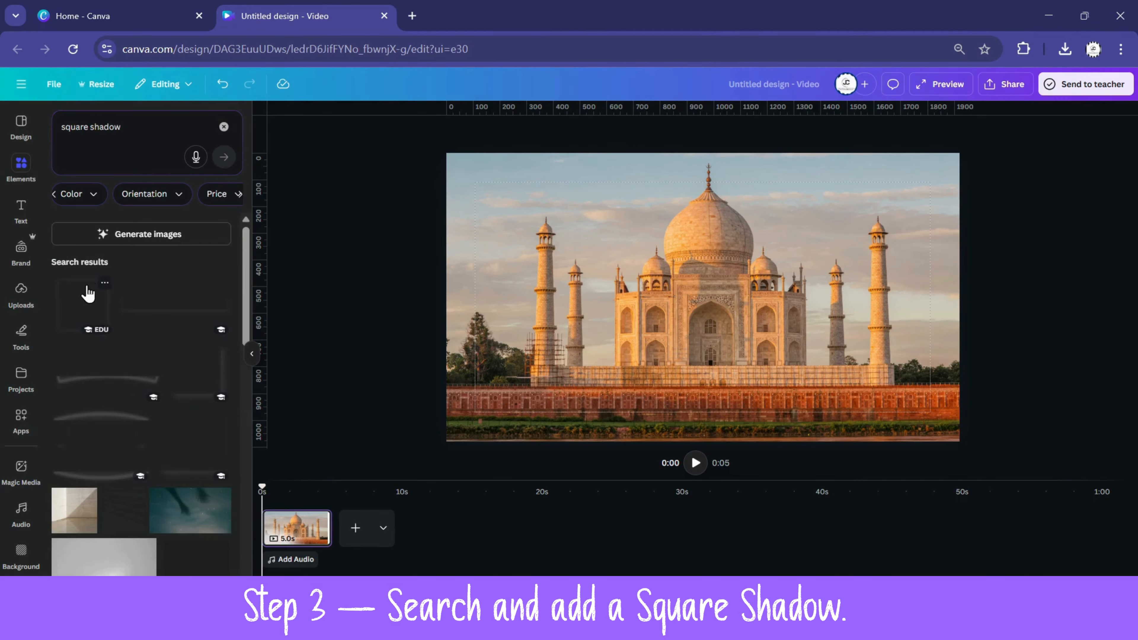
{"action": "left_click", "coordinate": [83, 301]}
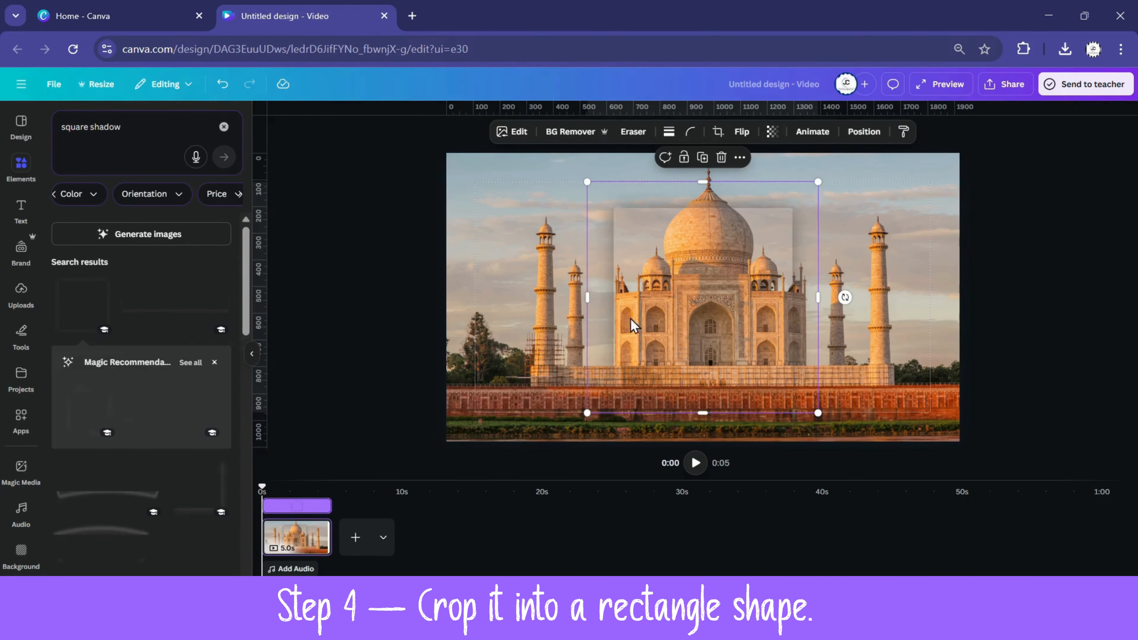
Crop the square shadow into a narrow vertical rectangle, scale it to about 341 by 849, and place it near the page's left edge.
{"action": "left_click_drag", "start_coordinate": [585, 296], "coordinate": [726, 339]}
{"action": "left_click_drag", "start_coordinate": [773, 304], "coordinate": [488, 238]}
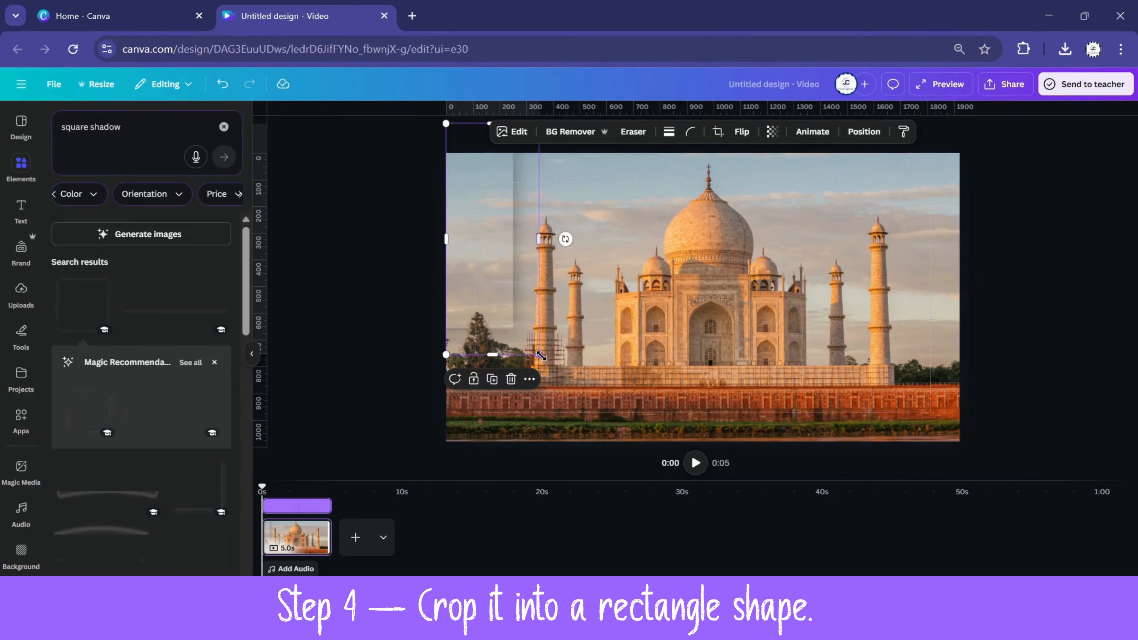
{"action": "left_click_drag", "start_coordinate": [539, 355], "coordinate": [627, 476]}
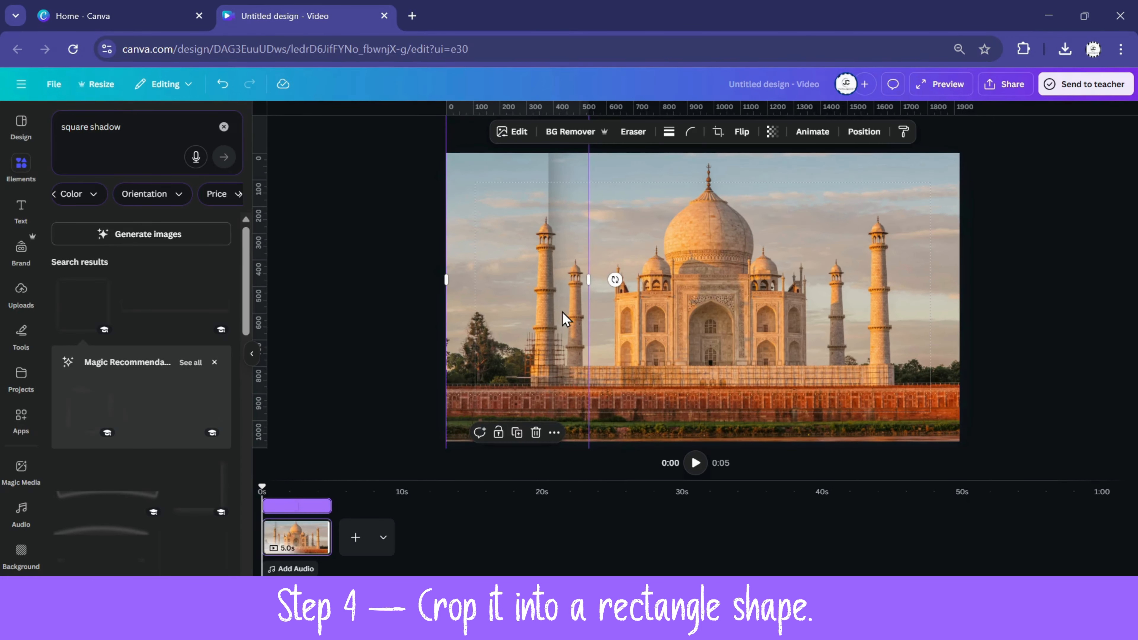
{"action": "scroll", "coordinate": [562, 312], "scroll_direction": "down", "scroll_amount": 2}
{"action": "scroll", "coordinate": [563, 313], "scroll_direction": "up", "scroll_amount": 5}
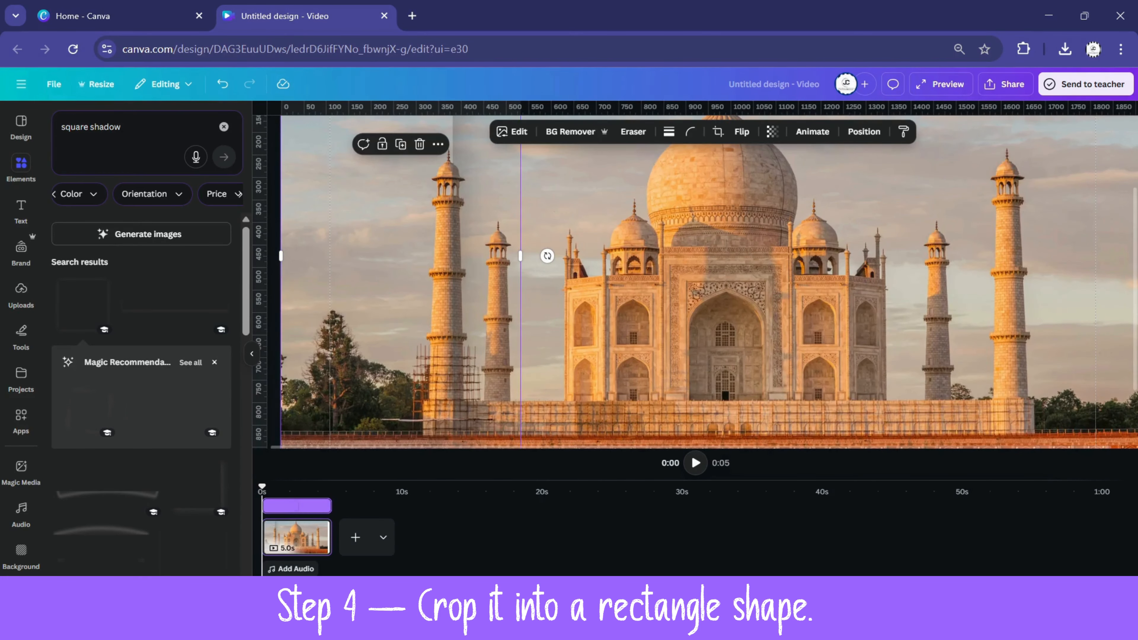
{"action": "scroll", "coordinate": [563, 313], "scroll_direction": "down", "scroll_amount": 3}
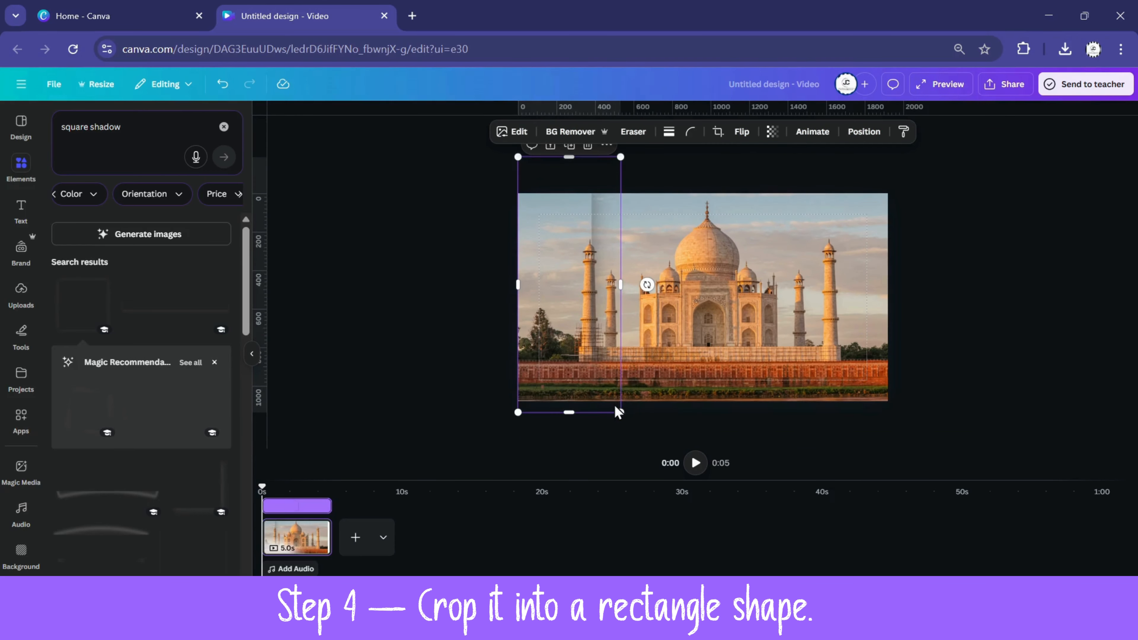
{"action": "left_click_drag", "start_coordinate": [616, 407], "coordinate": [551, 333]}
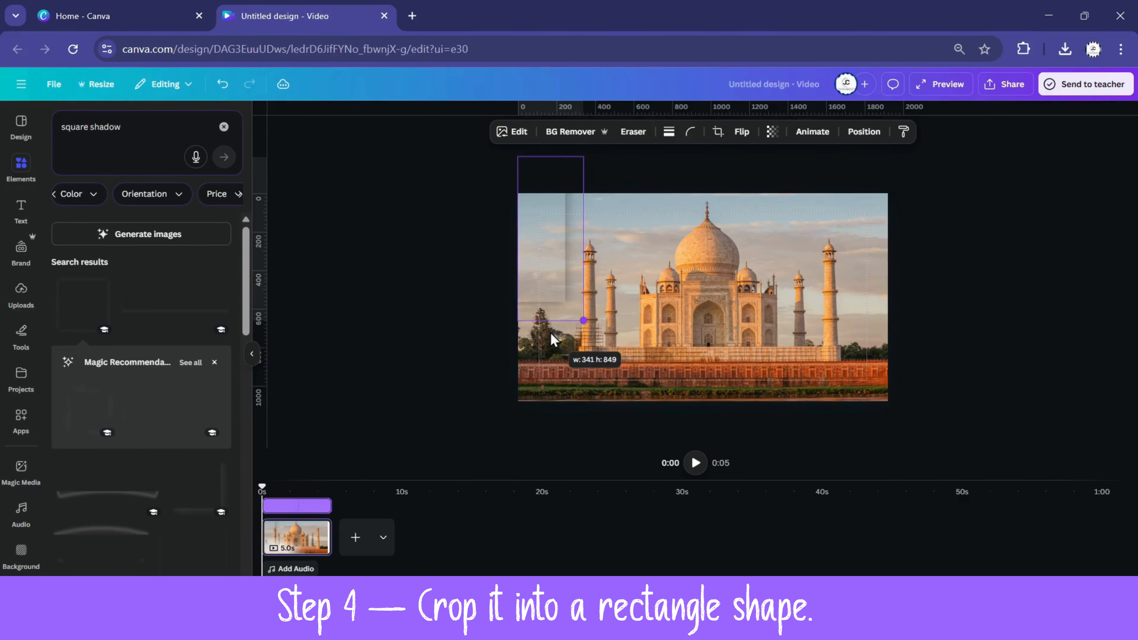
{"action": "left_click_drag", "start_coordinate": [556, 222], "coordinate": [562, 259]}
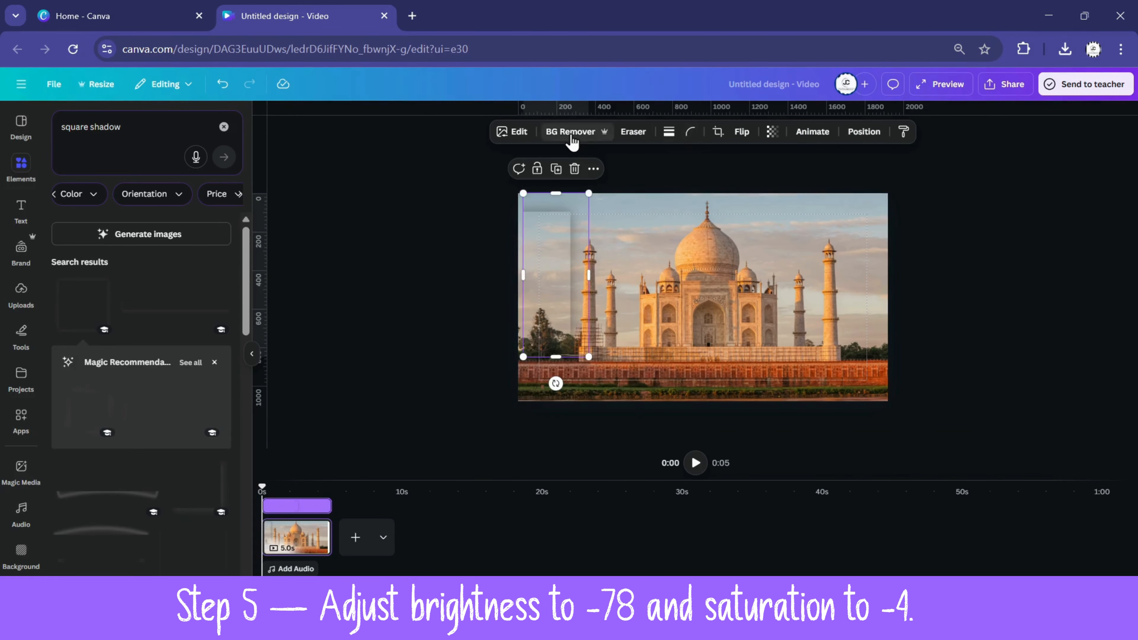
Set the shadow rectangle's brightness to -76 in the image adjustments.
{"action": "left_click", "coordinate": [520, 133]}
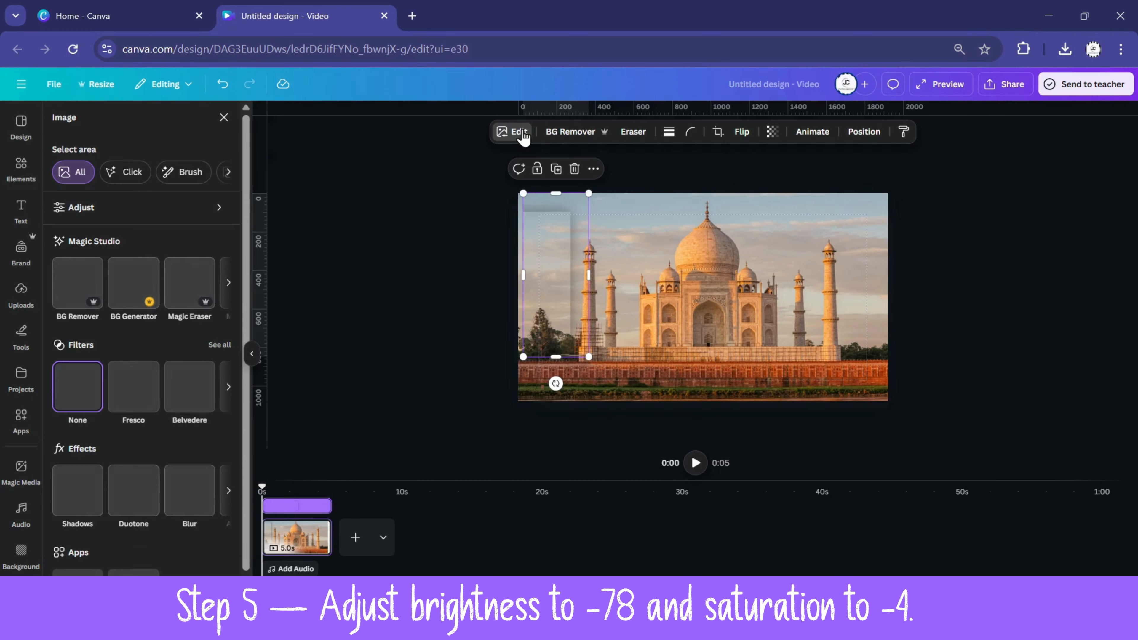
{"action": "left_click", "coordinate": [84, 210]}
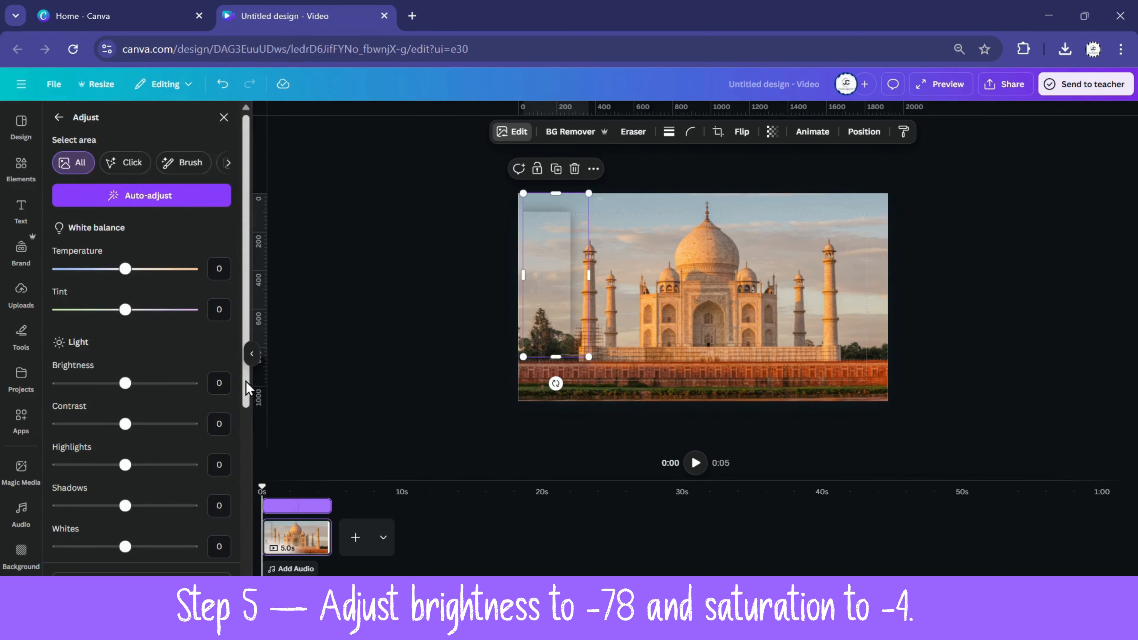
{"action": "scroll", "coordinate": [246, 382], "scroll_direction": "down", "scroll_amount": 1}
{"action": "left_click_drag", "start_coordinate": [125, 346], "coordinate": [179, 385]}
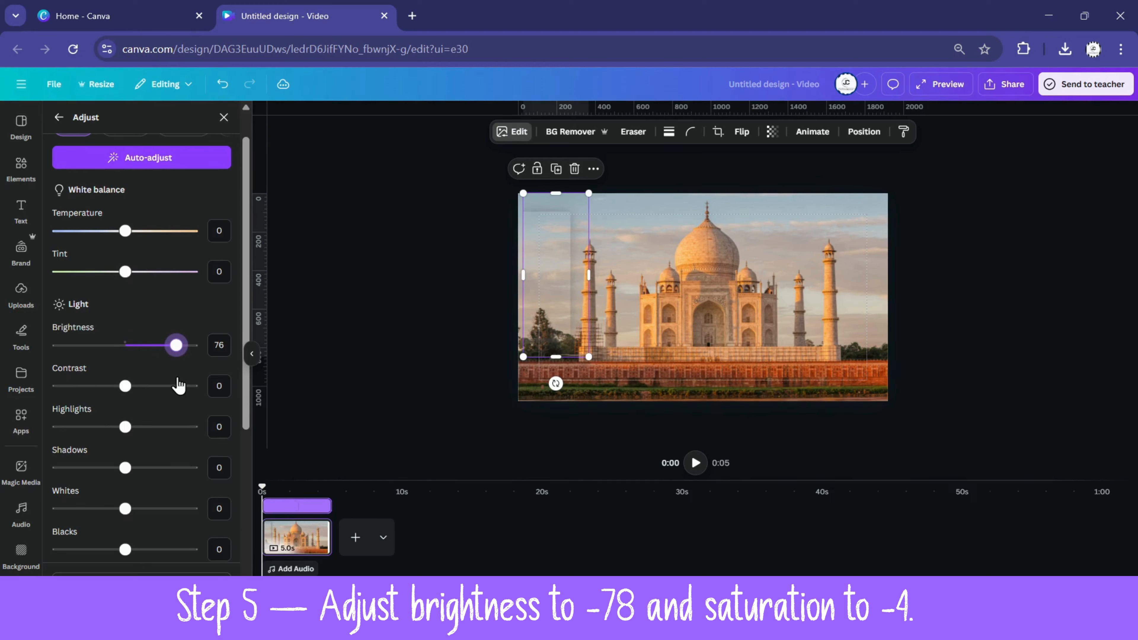
{"action": "left_click_drag", "start_coordinate": [178, 385], "coordinate": [96, 358]}
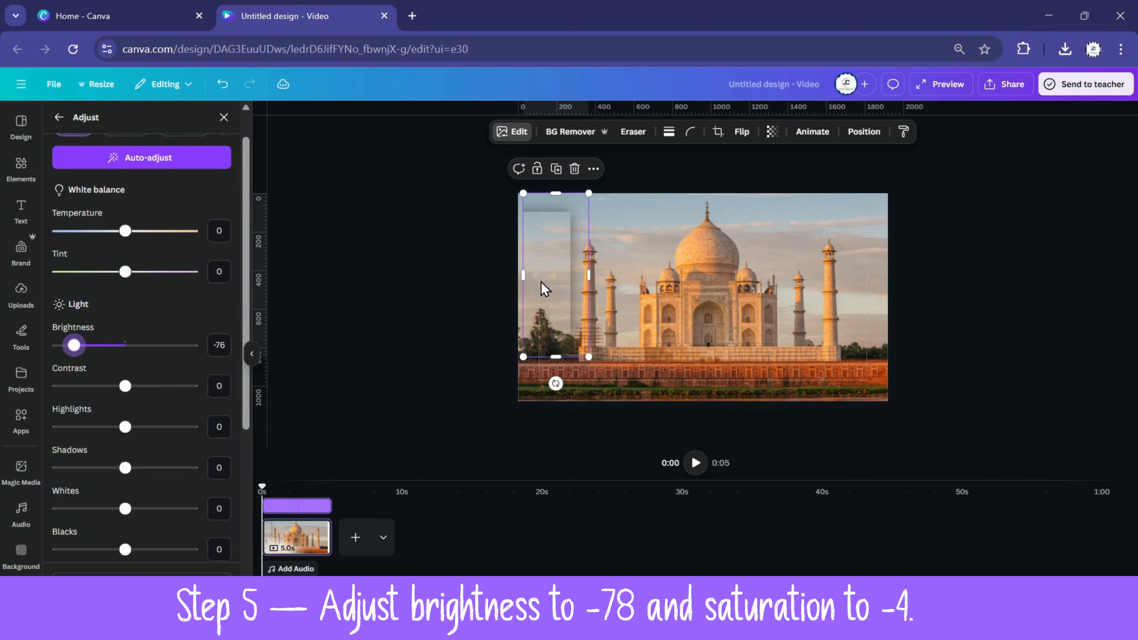
Enlarge the shadow rectangle beyond the page's full height and align it with the page's left edge.
{"action": "left_click_drag", "start_coordinate": [543, 287], "coordinate": [539, 263]}
{"action": "left_click_drag", "start_coordinate": [583, 340], "coordinate": [635, 431]}
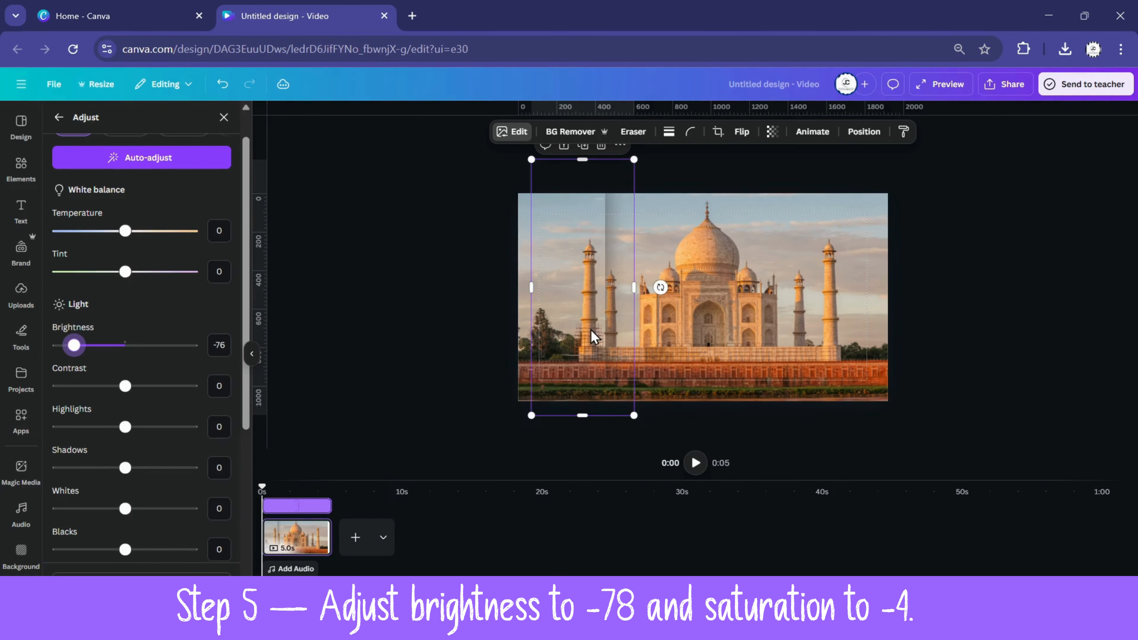
{"action": "left_click_drag", "start_coordinate": [534, 295], "coordinate": [561, 282]}
{"action": "left_click_drag", "start_coordinate": [605, 413], "coordinate": [608, 417]}
{"action": "mouse_move", "coordinate": [529, 308]}
{"action": "left_mouse_down"}
{"action": "mouse_move", "coordinate": [543, 295]}
{"action": "mouse_move", "coordinate": [529, 315]}
{"action": "left_mouse_up"}
Lower the shadow rectangle's saturation slightly in the color adjustments.
{"action": "scroll", "coordinate": [94, 364], "scroll_direction": "up", "scroll_amount": 1}
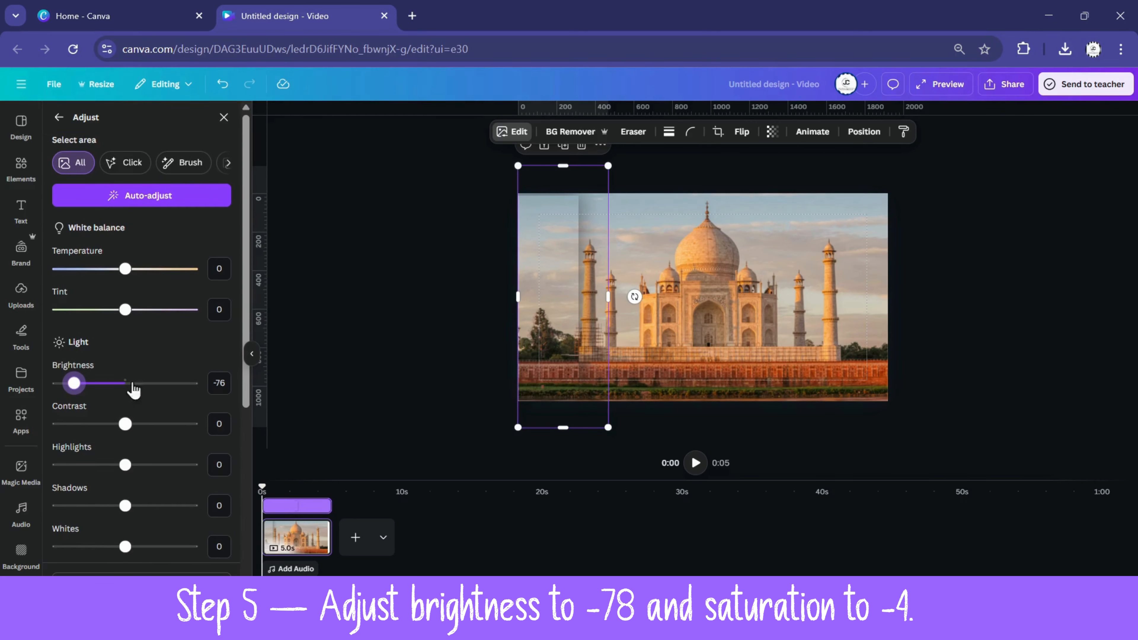
{"action": "scroll", "coordinate": [246, 506], "scroll_direction": "down", "scroll_amount": 4}
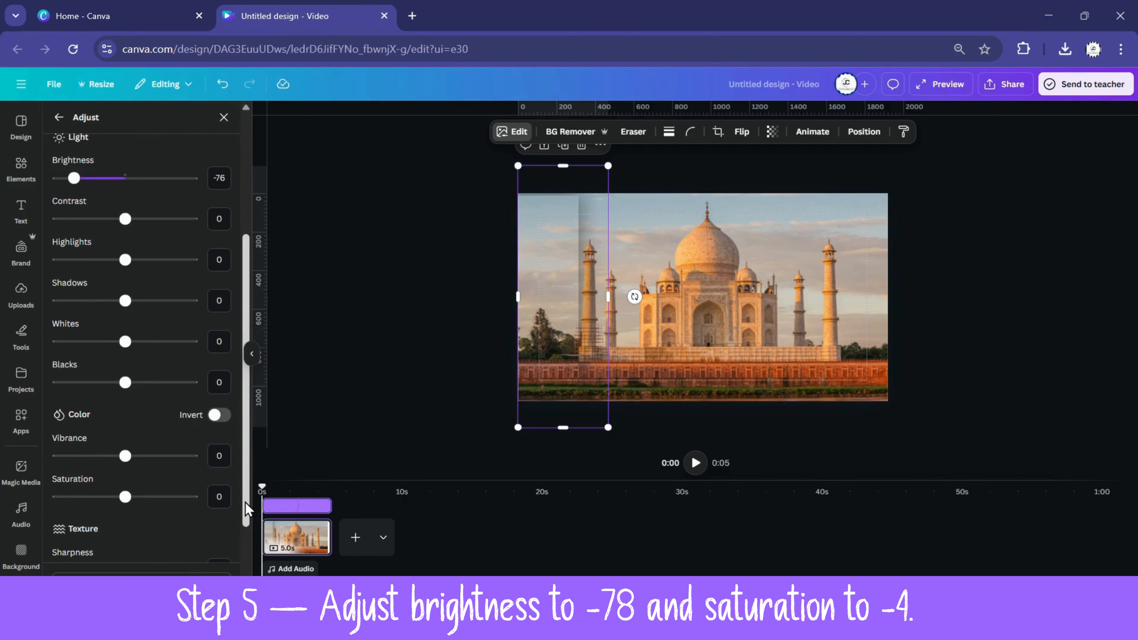
{"action": "scroll", "coordinate": [247, 504], "scroll_direction": "down", "scroll_amount": 2}
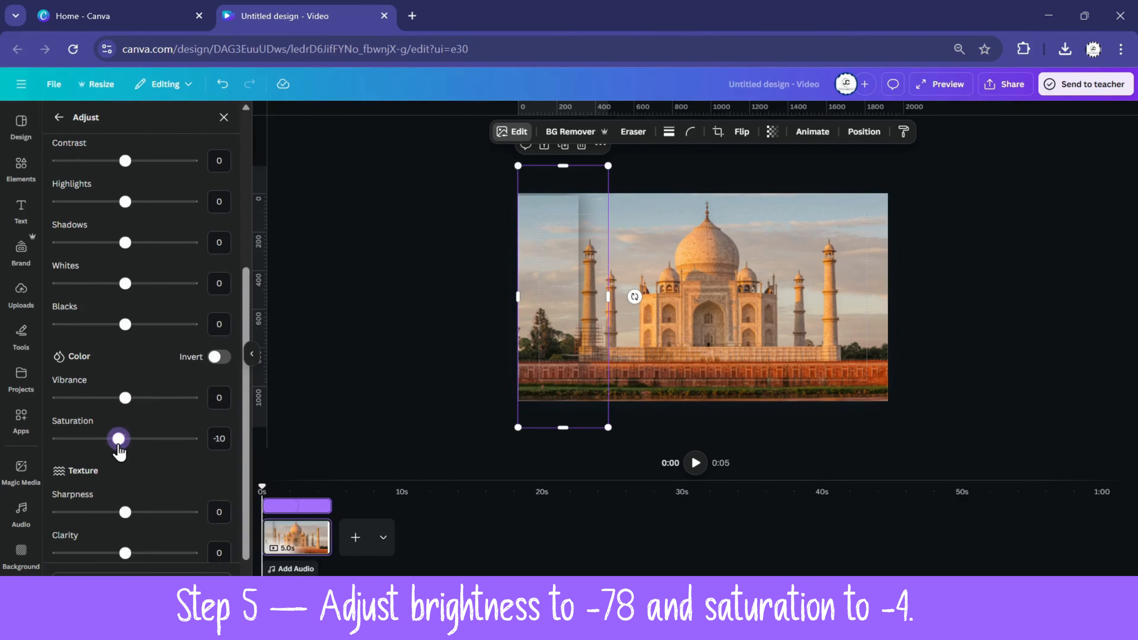
{"action": "left_click_drag", "start_coordinate": [108, 445], "coordinate": [130, 447]}
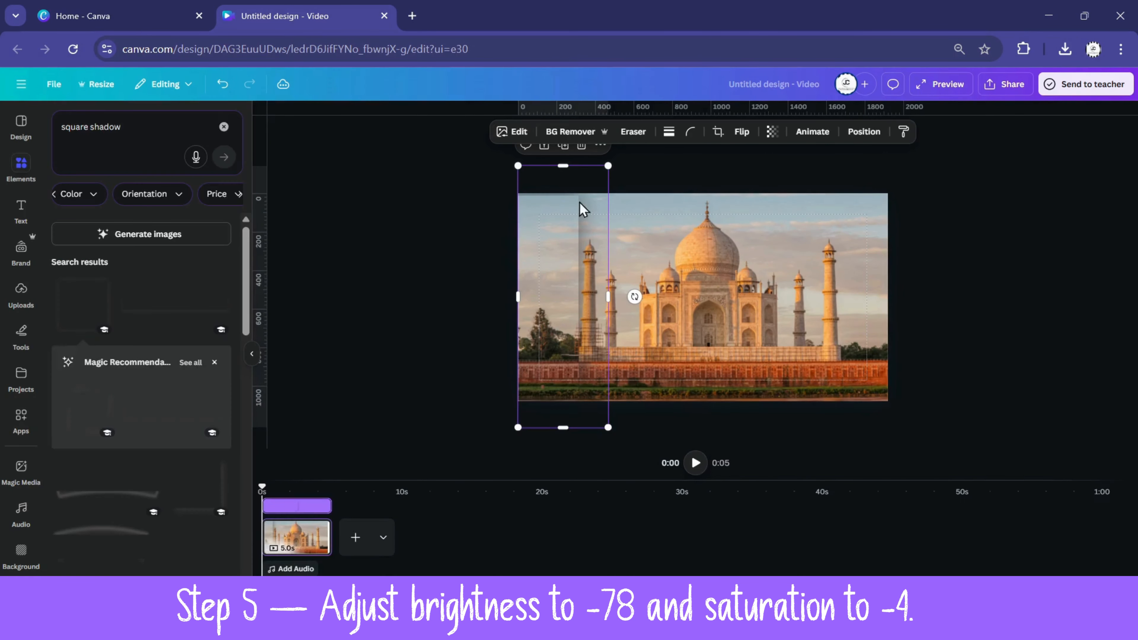
Enlarge the shadow rectangle slightly further and realign its left side with the page's left edge.
{"action": "left_click_drag", "start_coordinate": [605, 423], "coordinate": [612, 437]}
{"action": "left_click_drag", "start_coordinate": [576, 374], "coordinate": [576, 371]}
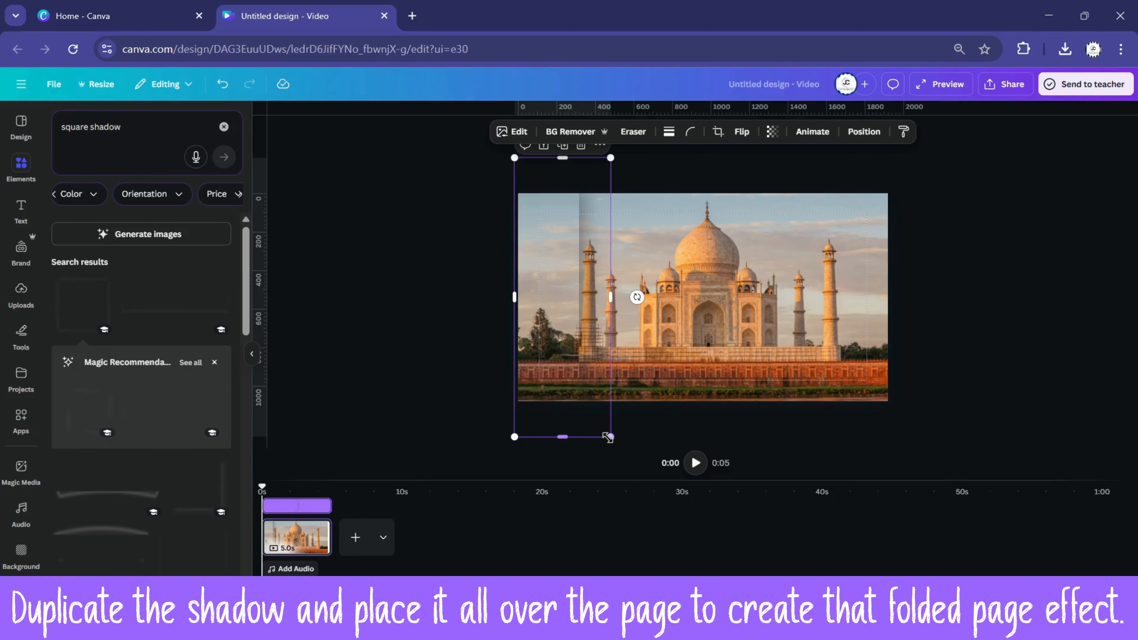
{"action": "left_click_drag", "start_coordinate": [610, 437], "coordinate": [614, 443]}
{"action": "left_click_drag", "start_coordinate": [575, 305], "coordinate": [587, 308]}
{"action": "left_click", "coordinate": [642, 249]}
{"action": "left_click", "coordinate": [577, 262]}
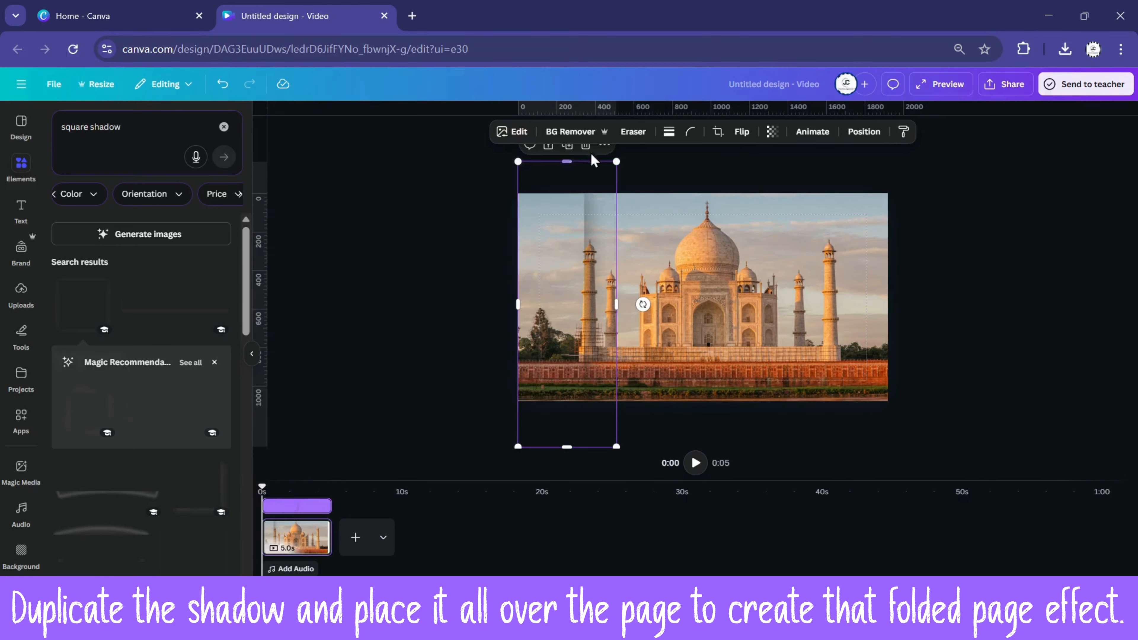
Duplicate the shadow strip and place the copy so it starts at the first strip's fold edge.
{"action": "left_click", "coordinate": [567, 157]}
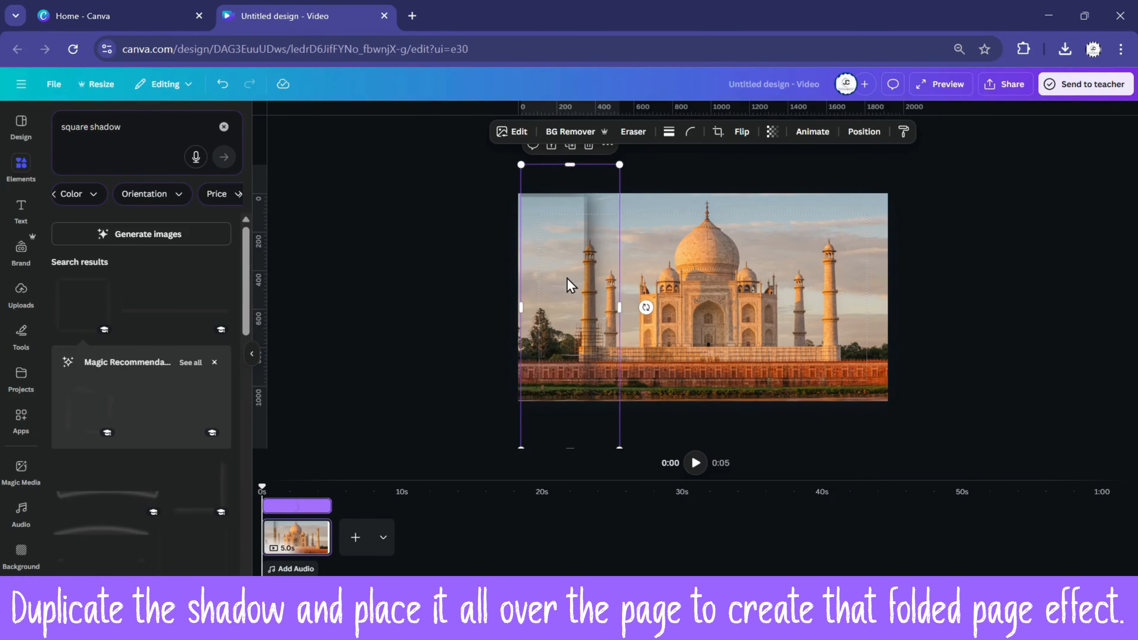
{"action": "left_click_drag", "start_coordinate": [567, 285], "coordinate": [627, 271]}
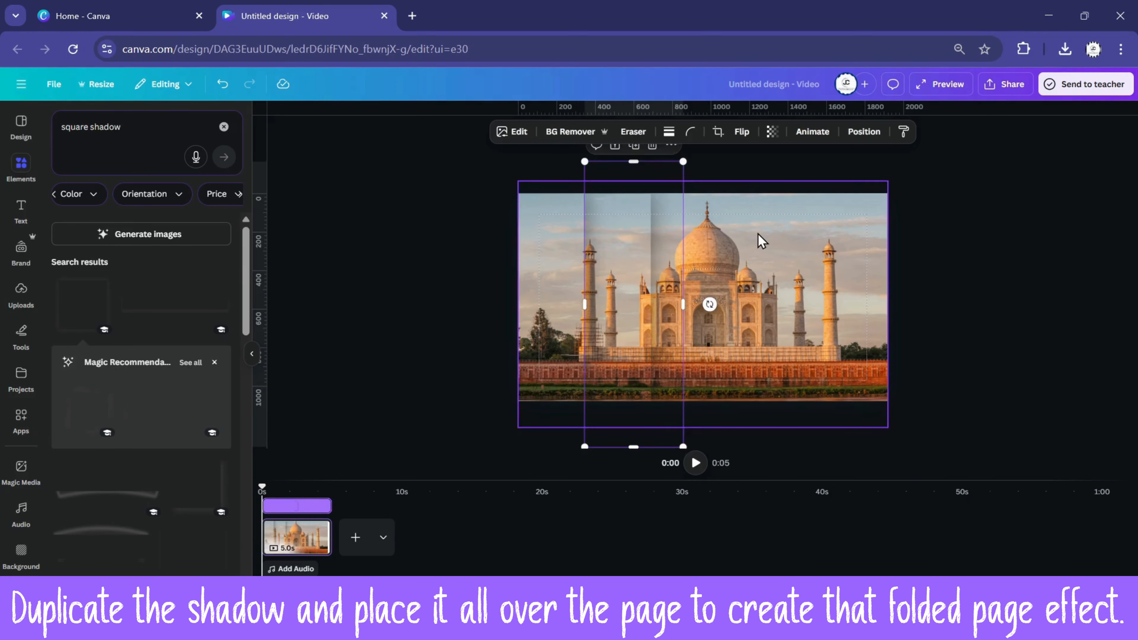
{"action": "left_click", "coordinate": [754, 235]}
Duplicate the second shadow strip and place the copy beside it to form a third fold over the dome.
{"action": "left_click", "coordinate": [633, 244]}
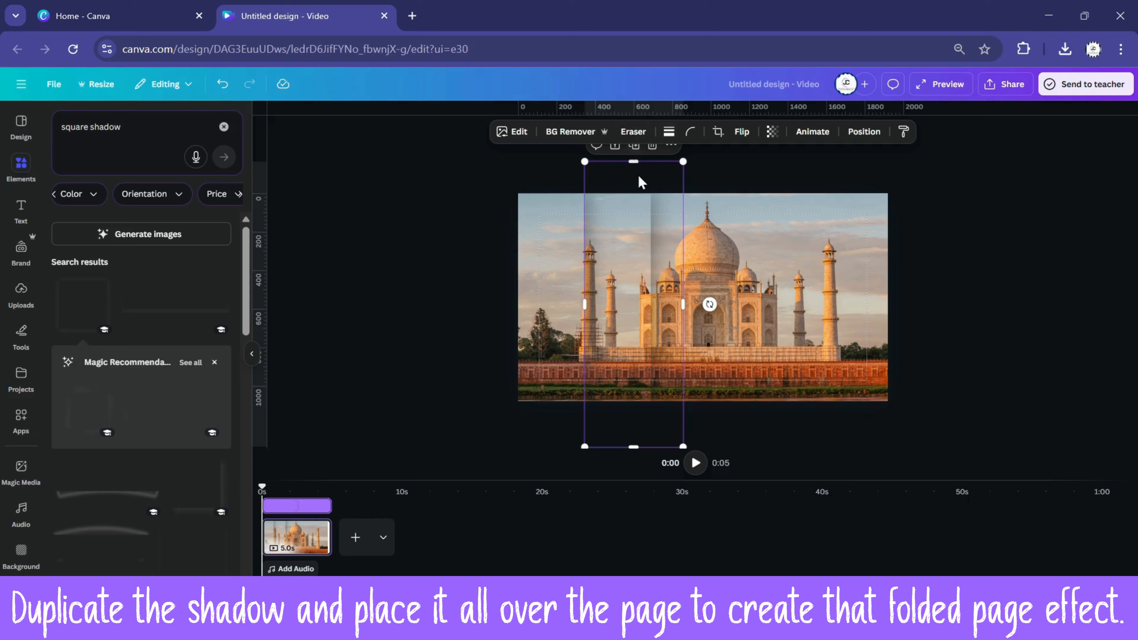
{"action": "left_click", "coordinate": [636, 155]}
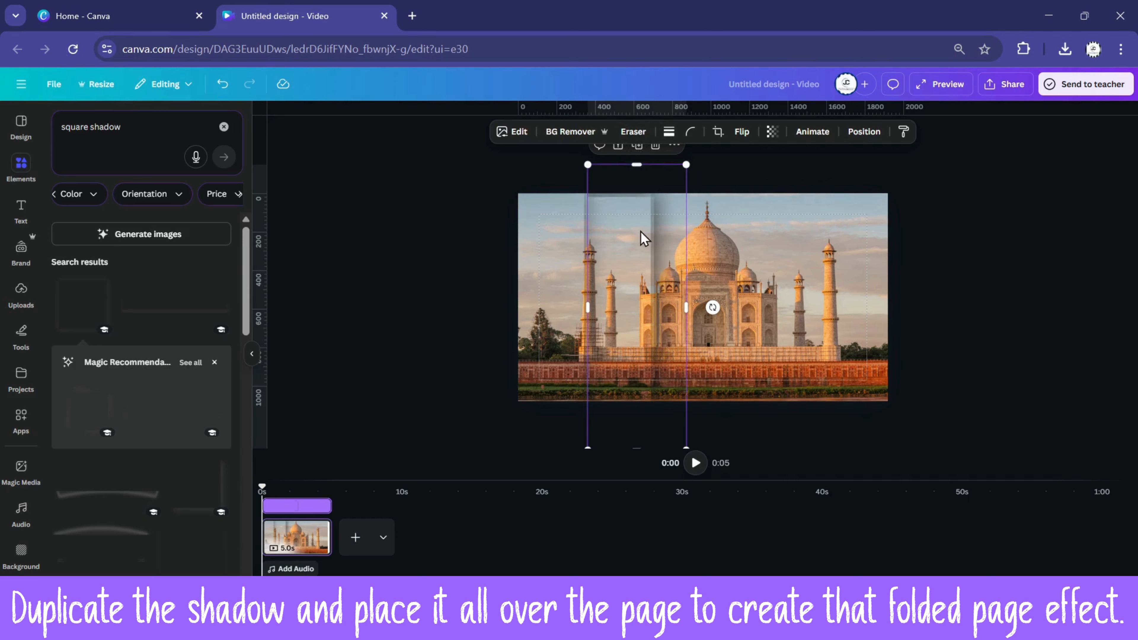
{"action": "left_click_drag", "start_coordinate": [639, 234], "coordinate": [756, 226]}
{"action": "left_click_drag", "start_coordinate": [605, 240], "coordinate": [410, 304]}
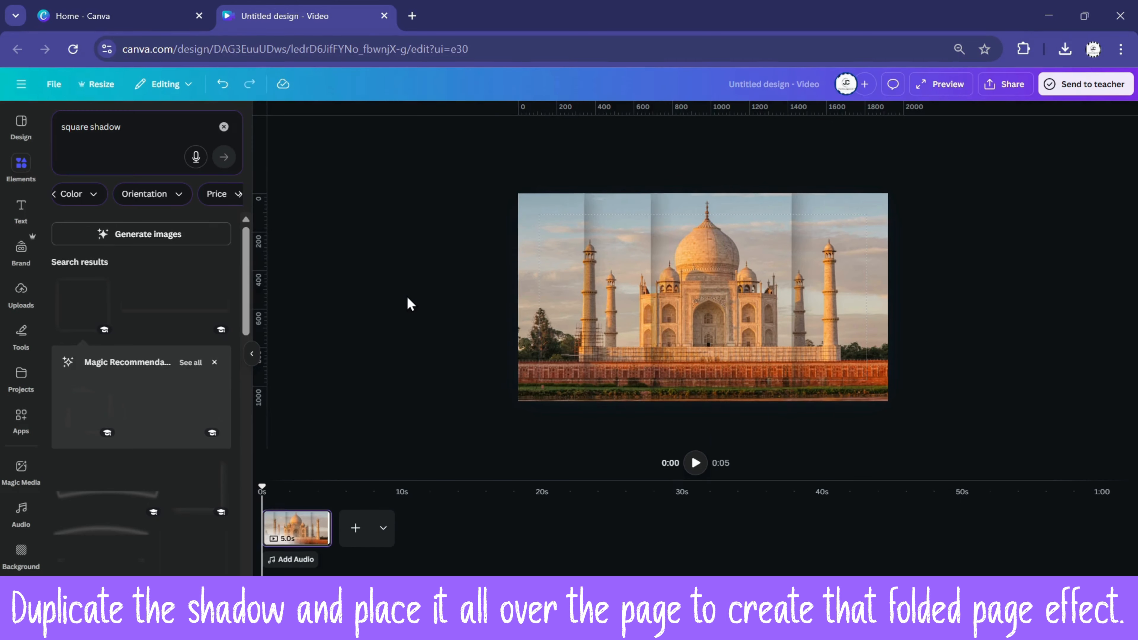
{"action": "left_click_drag", "start_coordinate": [784, 272], "coordinate": [687, 269]}
{"action": "left_click", "coordinate": [839, 393]}
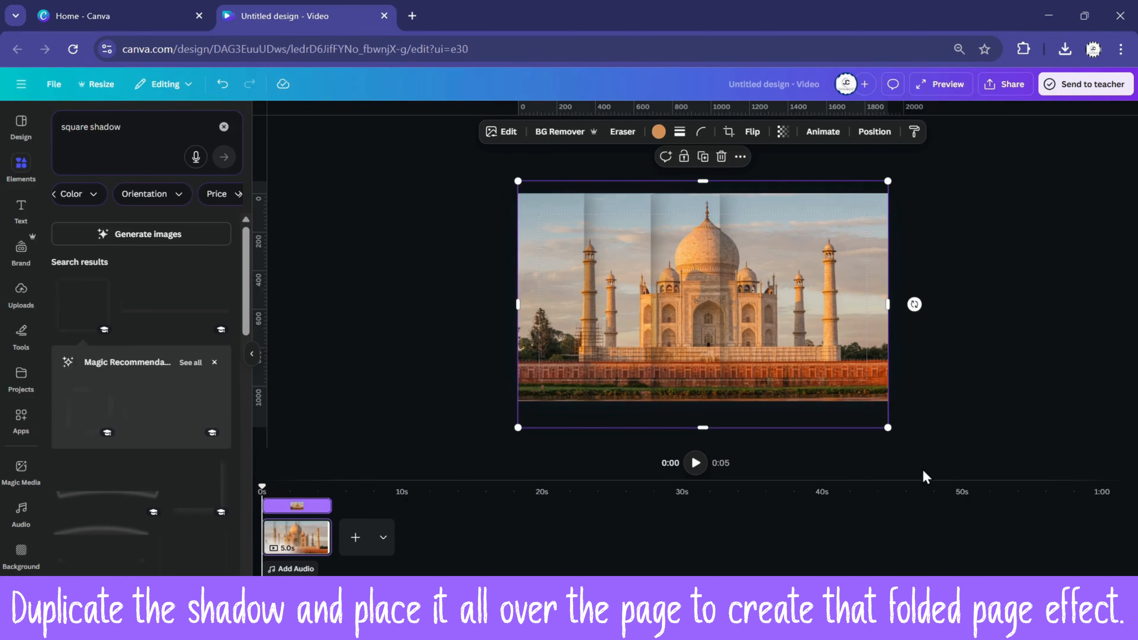
Nudge the third shadow strip slightly so its left side meets the second strip's fold edge.
{"action": "scroll", "coordinate": [709, 383], "scroll_direction": "up", "scroll_amount": 3}
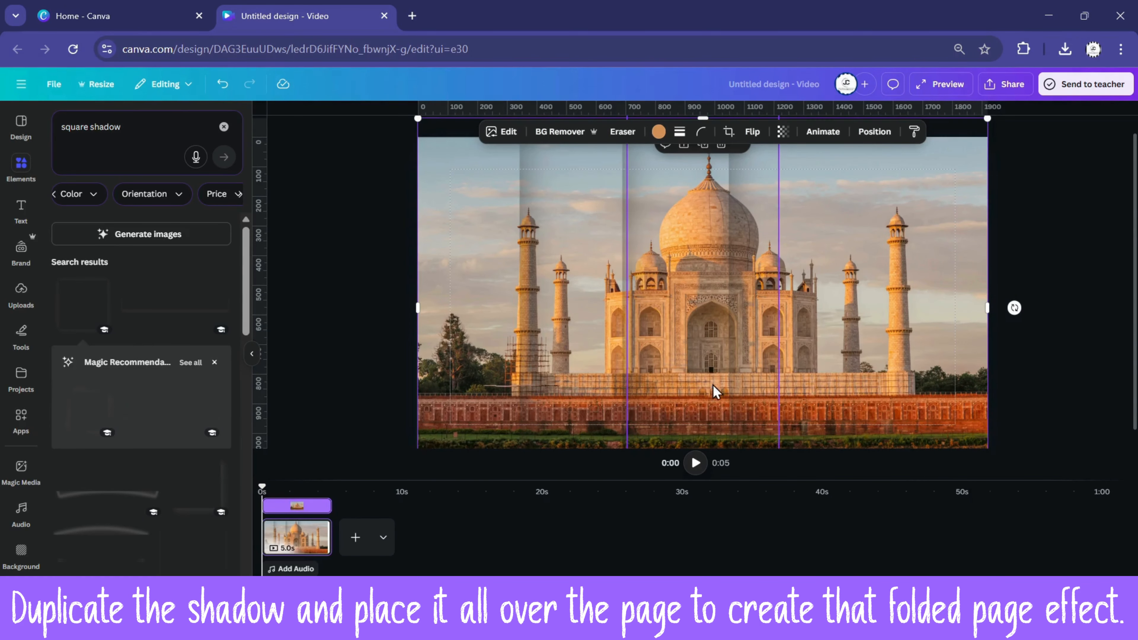
{"action": "key", "text": "ctrl+z"}
{"action": "left_click", "coordinate": [663, 293]}
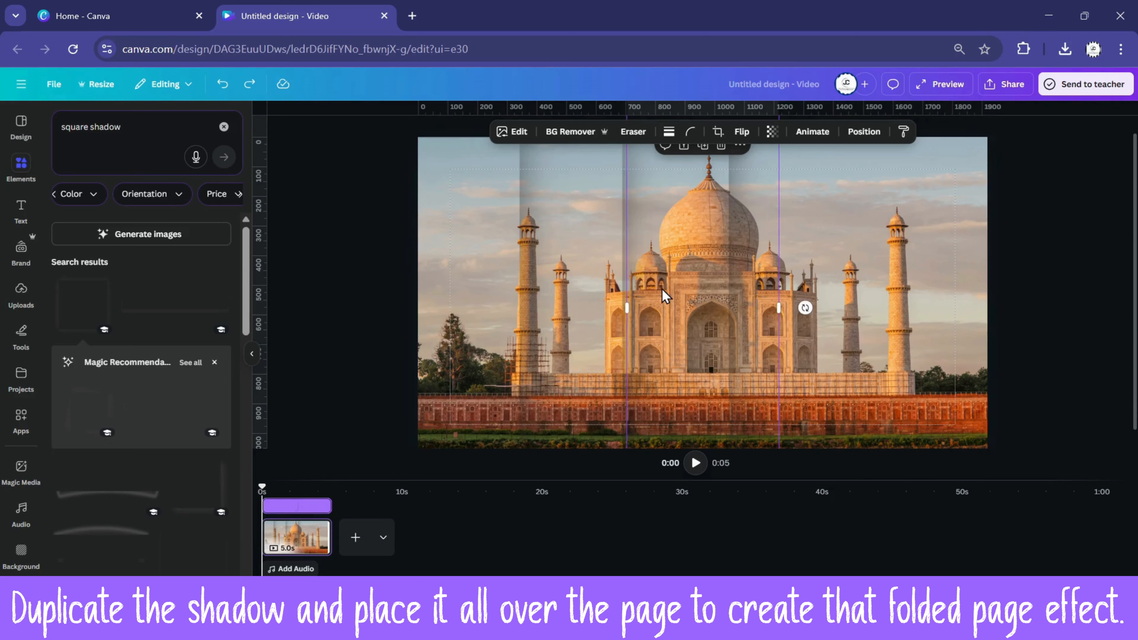
{"action": "mouse_move", "coordinate": [661, 294]}
{"action": "left_mouse_down"}
{"action": "mouse_move", "coordinate": [685, 296]}
{"action": "mouse_move", "coordinate": [658, 291]}
{"action": "left_mouse_up"}
{"action": "left_click", "coordinate": [913, 285]}
{"action": "scroll", "coordinate": [723, 237], "scroll_direction": "up", "scroll_amount": 1}
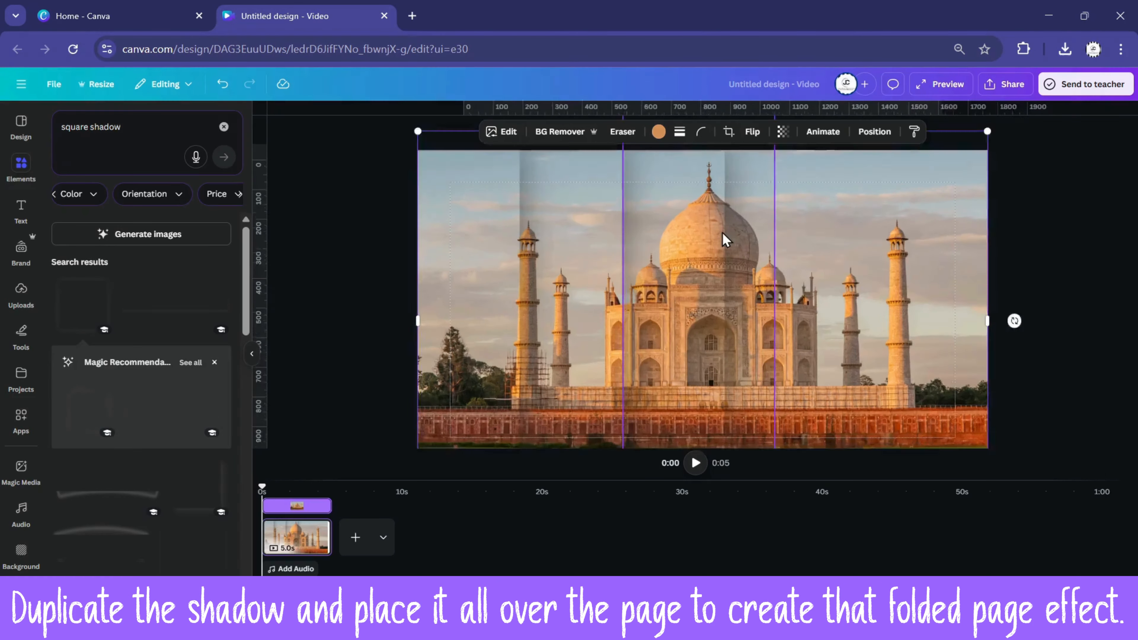
{"action": "scroll", "coordinate": [730, 246], "scroll_direction": "down", "scroll_amount": 1}
{"action": "left_click", "coordinate": [1035, 304]}
{"action": "left_click", "coordinate": [682, 298]}
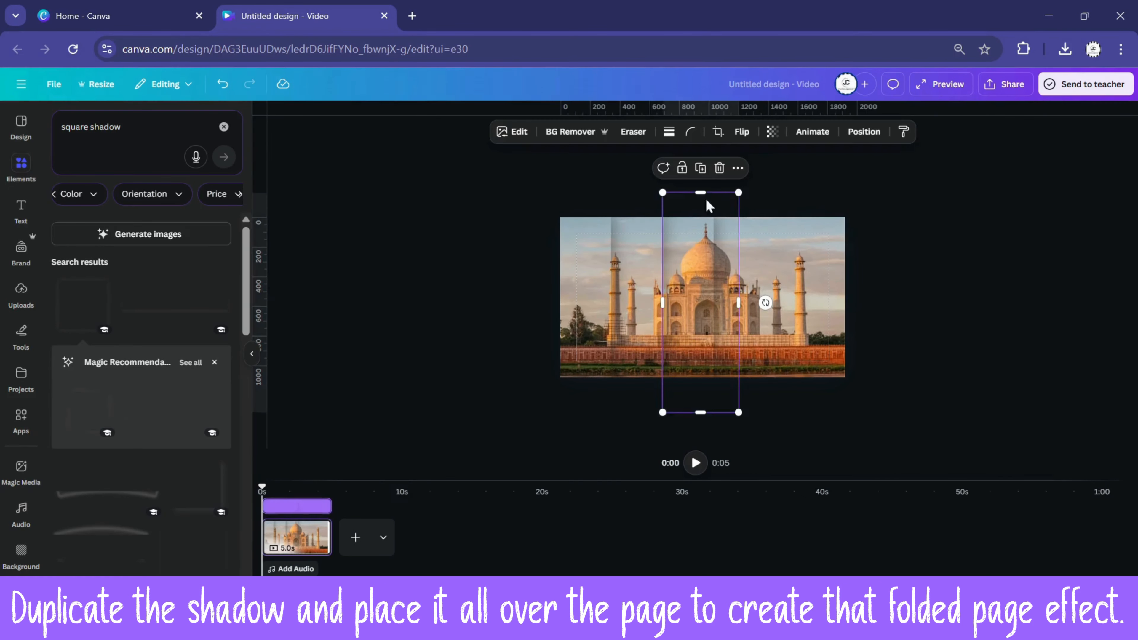
{"action": "left_click", "coordinate": [701, 168]}
{"action": "left_click_drag", "start_coordinate": [709, 249], "coordinate": [766, 244]}
{"action": "left_click", "coordinate": [775, 164]}
Select the three shadow strips together, duplicate them, and place the copies side by side across the right half of the page.
{"action": "left_click_drag", "start_coordinate": [804, 182], "coordinate": [648, 153]}
{"action": "left_click_drag", "start_coordinate": [728, 165], "coordinate": [670, 332]}
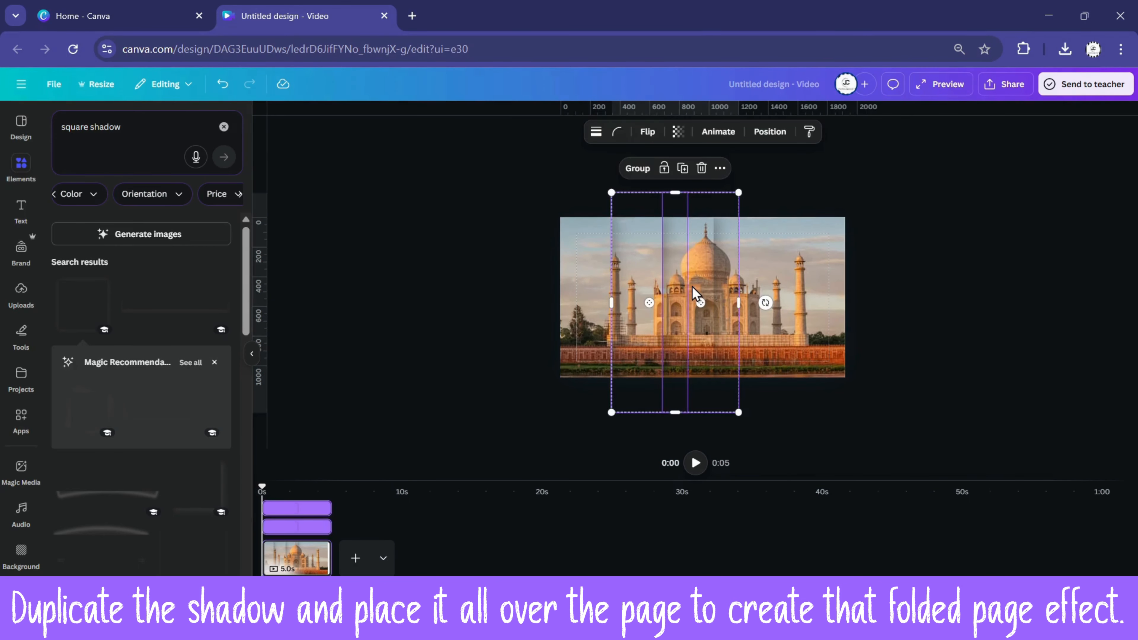
{"action": "left_click", "coordinate": [716, 278]}
{"action": "left_click", "coordinate": [661, 297]}
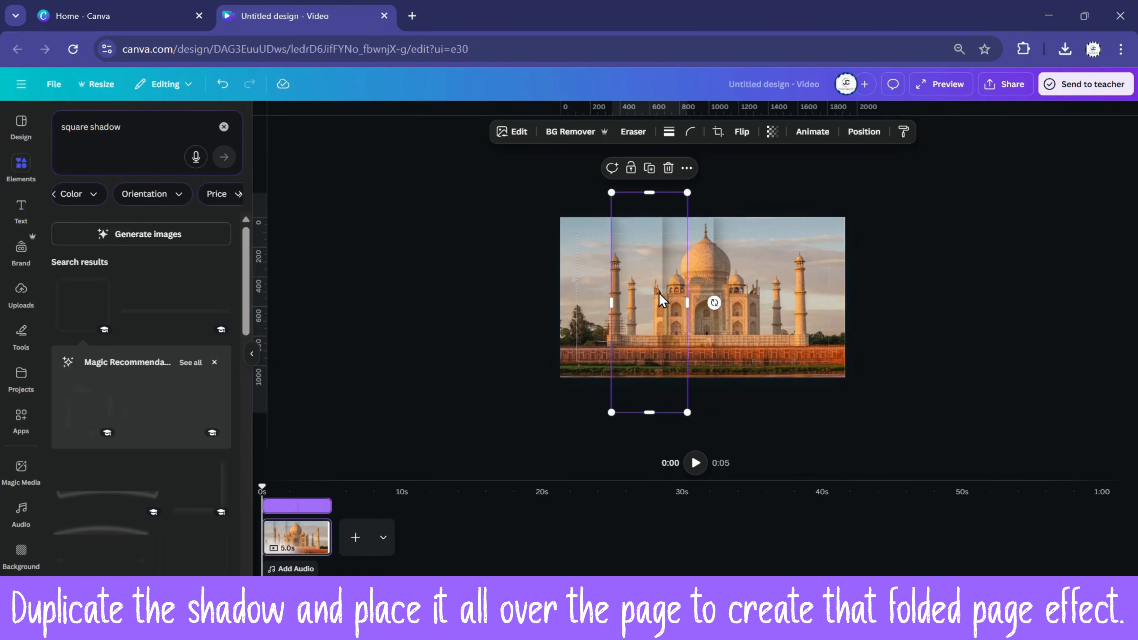
{"action": "left_click", "coordinate": [715, 285], "text": "shift"}
{"action": "left_click", "coordinate": [596, 283], "text": "shift"}
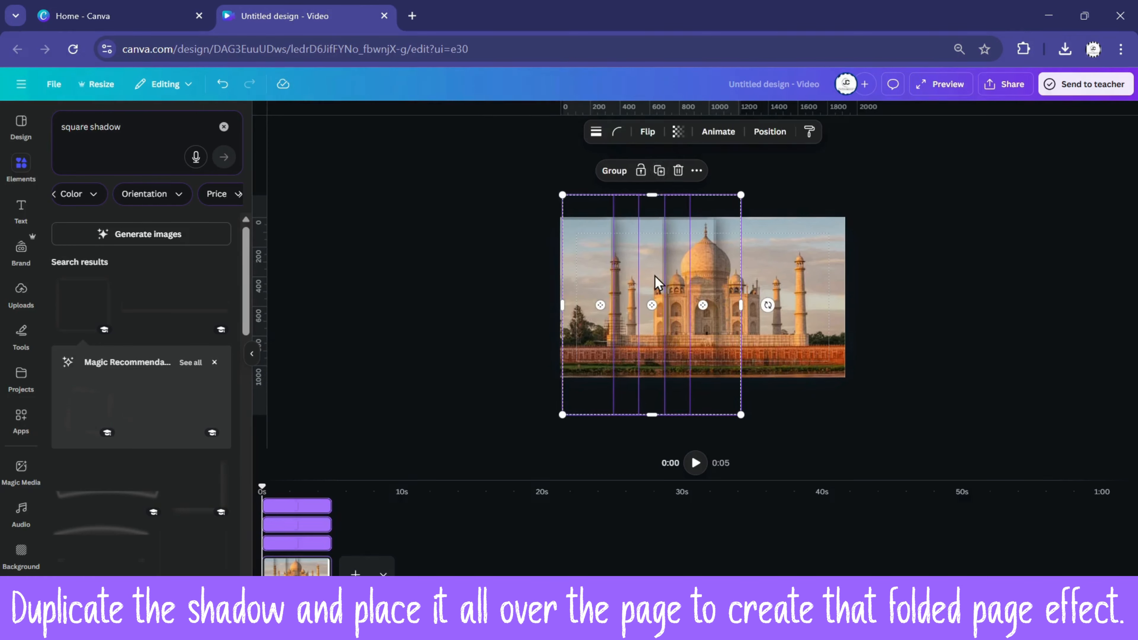
{"action": "left_click_drag", "start_coordinate": [655, 281], "coordinate": [806, 265]}
{"action": "left_click", "coordinate": [974, 275]}
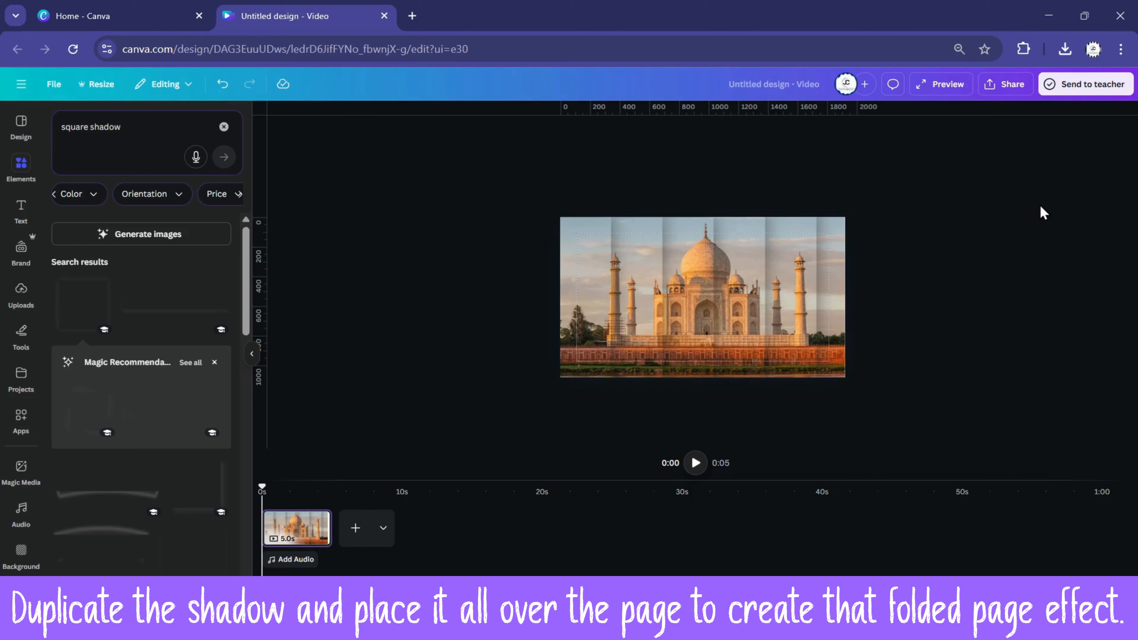
Select all six shadow strips, enlarge them together, and reposition them so evenly spaced folds span the page width.
{"action": "left_click_drag", "start_coordinate": [922, 150], "coordinate": [479, 402]}
{"action": "left_click_drag", "start_coordinate": [895, 186], "coordinate": [945, 183]}
{"action": "left_click_drag", "start_coordinate": [689, 262], "coordinate": [690, 269]}
{"action": "left_click", "coordinate": [1013, 252]}
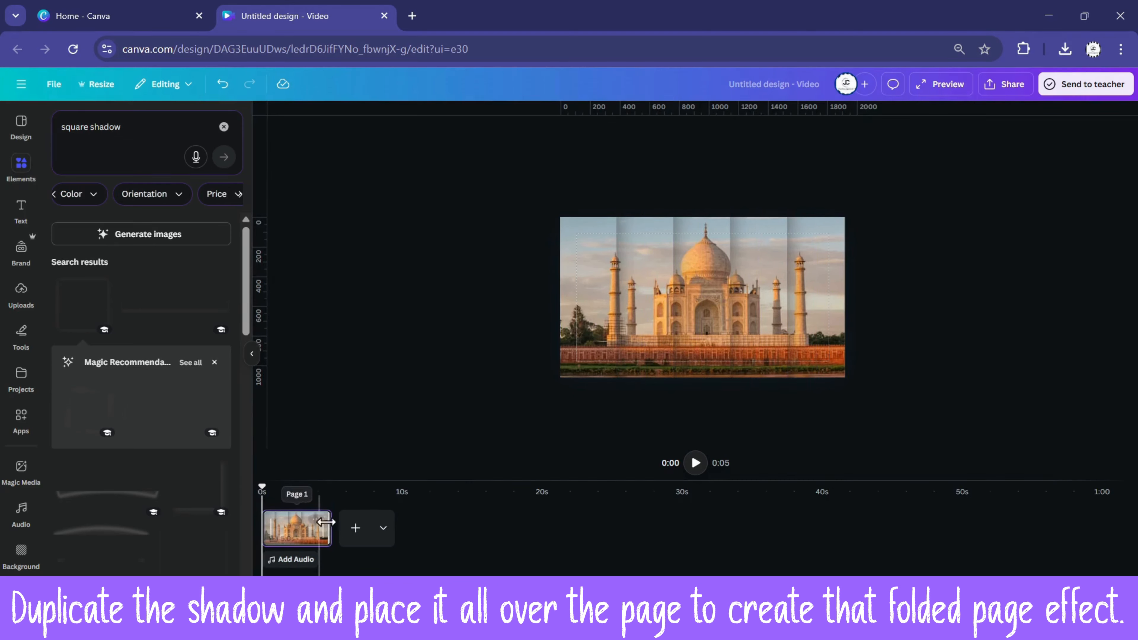
Duplicate the Taj Mahal page and go to the second page.
{"action": "right_click", "coordinate": [310, 525]}
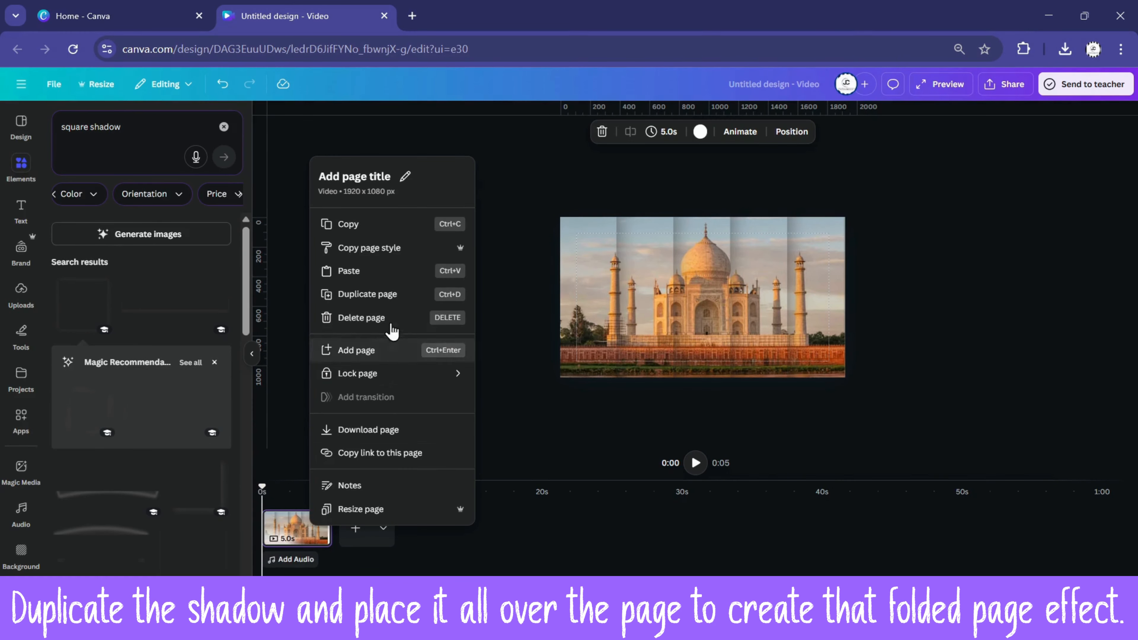
{"action": "left_click", "coordinate": [390, 295]}
{"action": "left_click", "coordinate": [378, 521]}
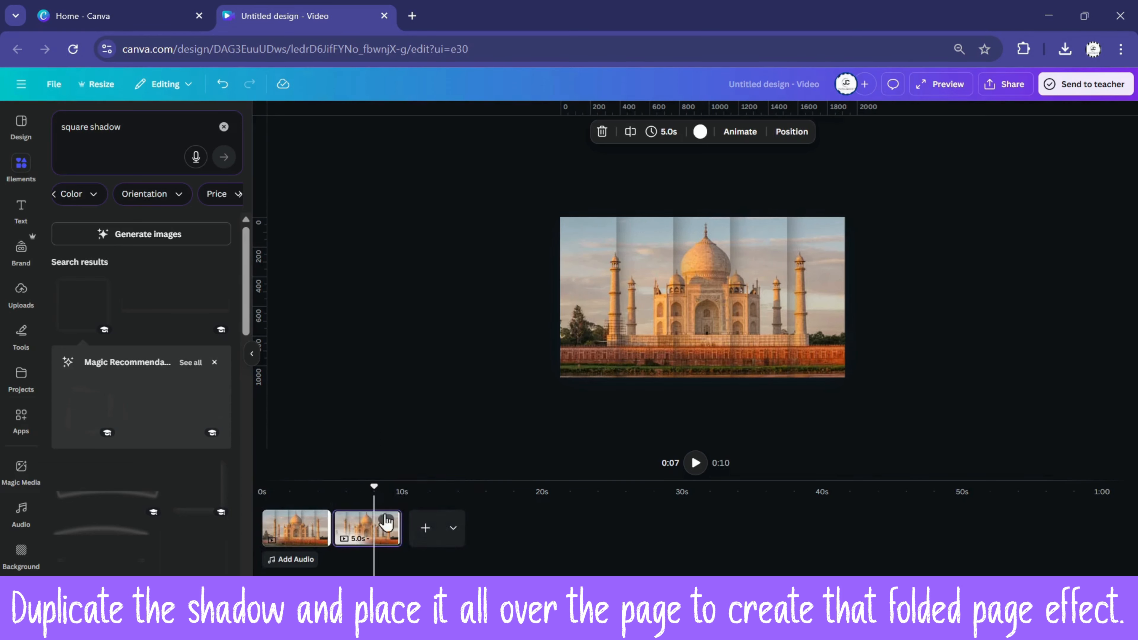
Show the second page's layers and delete the Taj Mahal photo, keeping only the shadow strips.
{"action": "left_click", "coordinate": [766, 249]}
{"action": "right_click", "coordinate": [766, 249]}
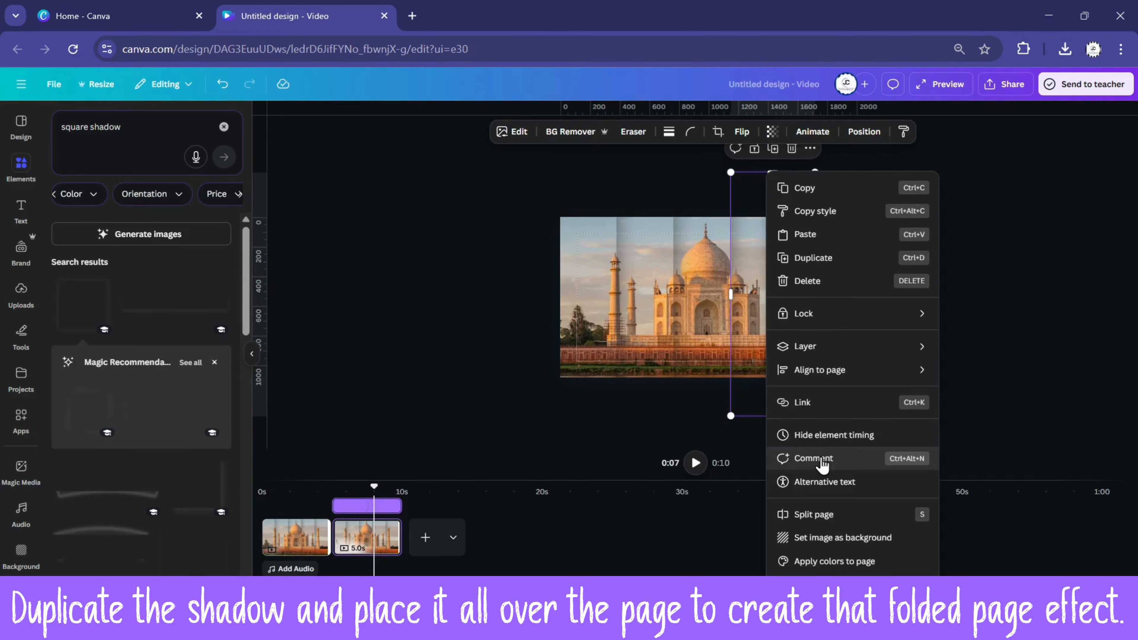
{"action": "mouse_move", "coordinate": [837, 347]}
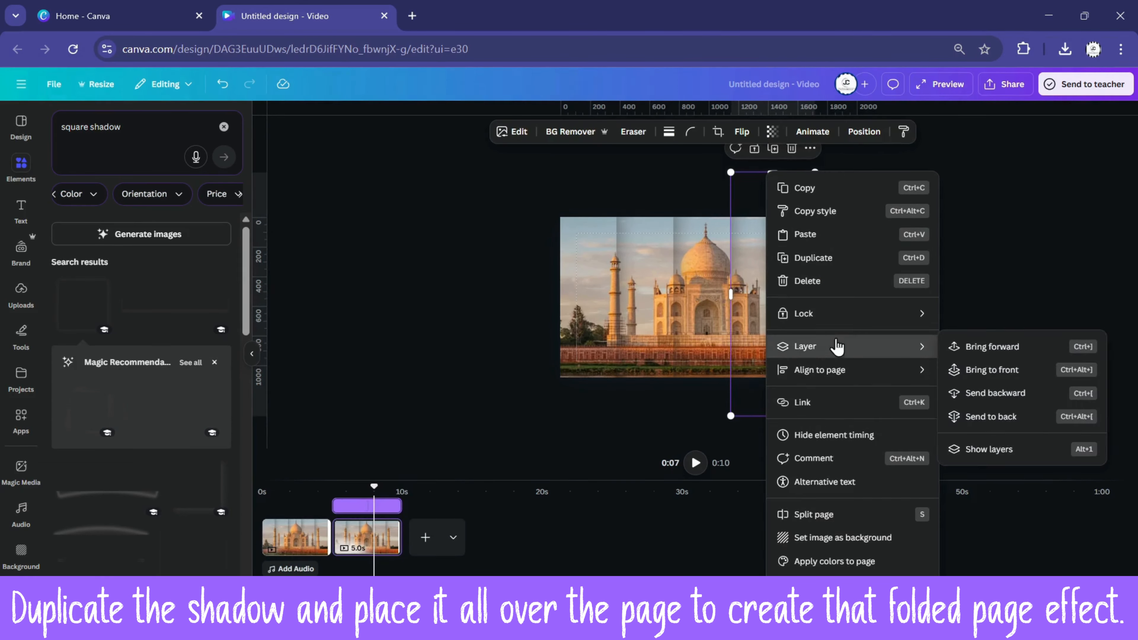
{"action": "left_click", "coordinate": [972, 457]}
{"action": "left_click", "coordinate": [239, 429]}
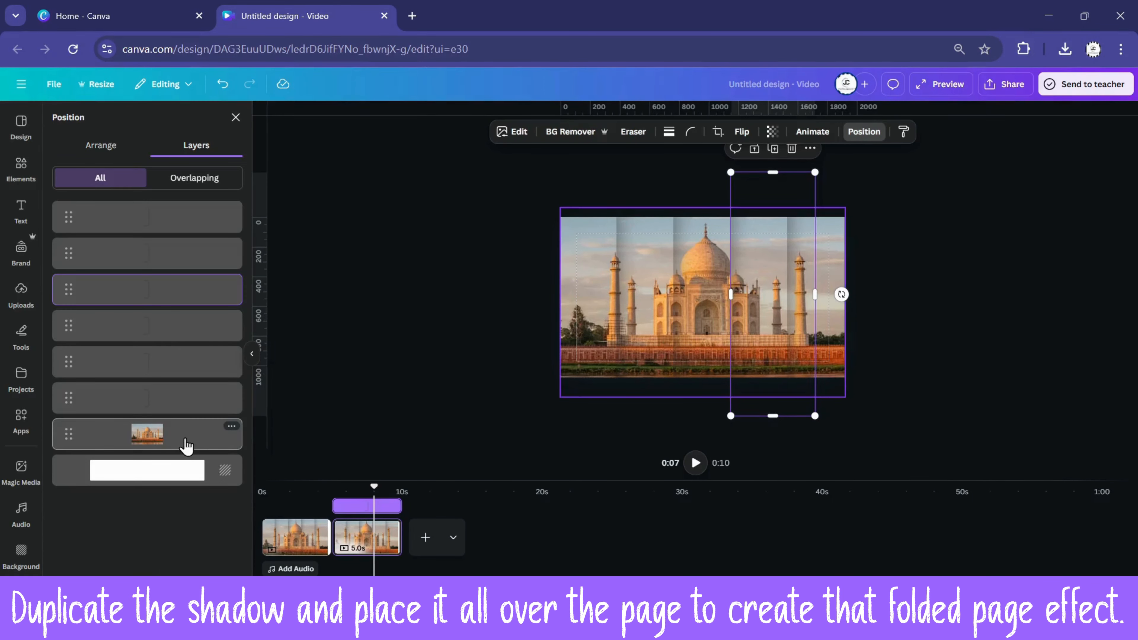
{"action": "key", "text": "Delete"}
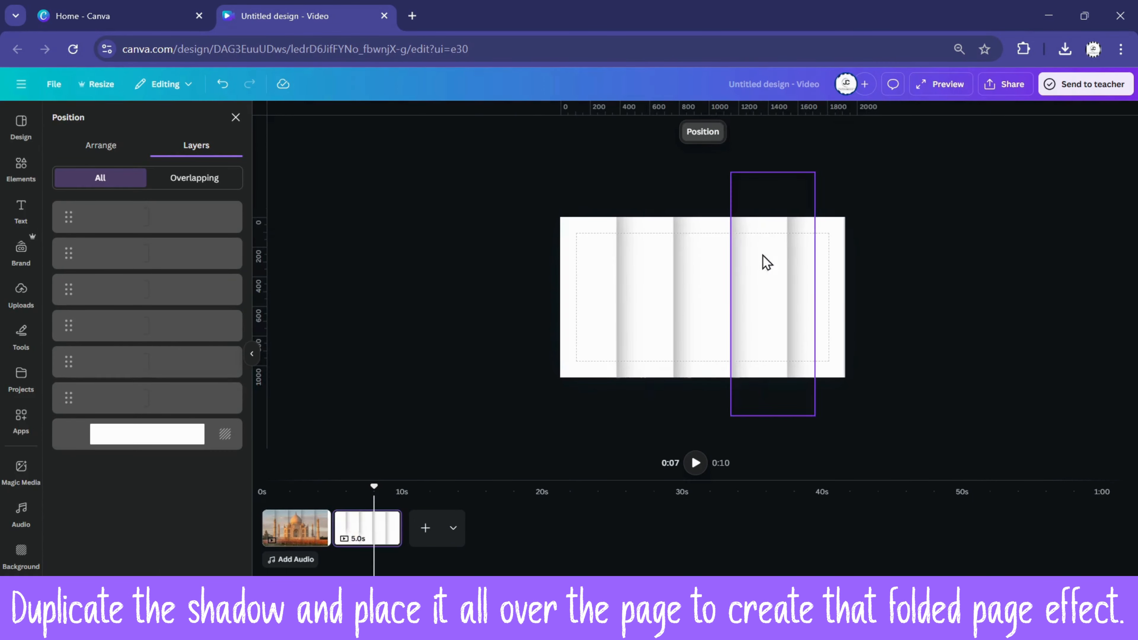
Search the elements for "Indian Monuments" and limit the results to photos.
{"action": "left_click", "coordinate": [8, 174]}
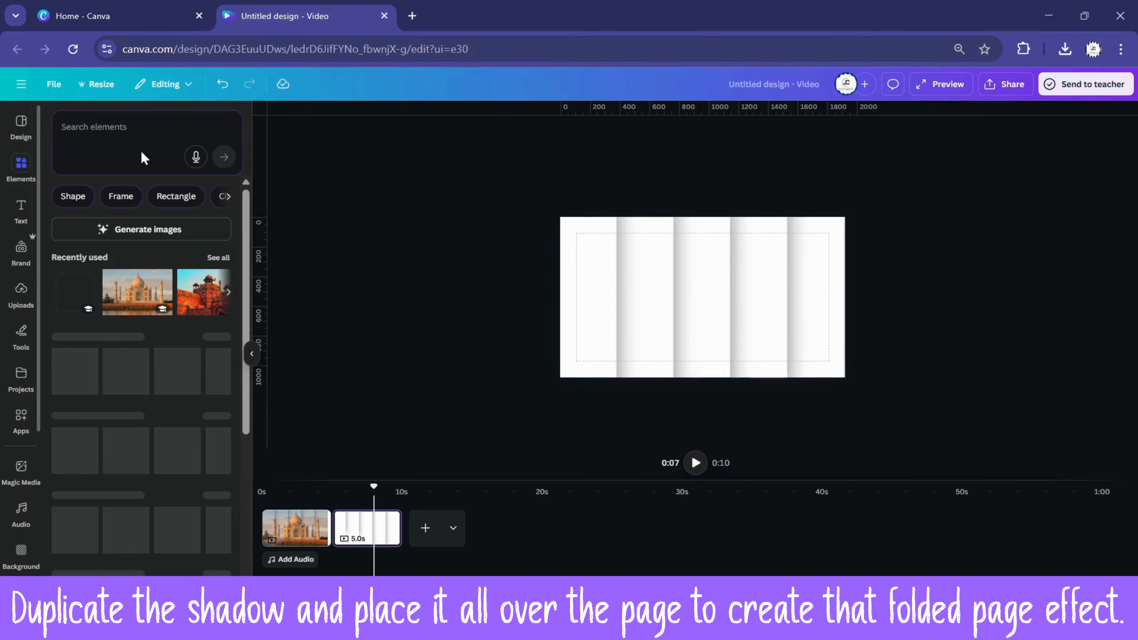
{"action": "left_click", "coordinate": [146, 130]}
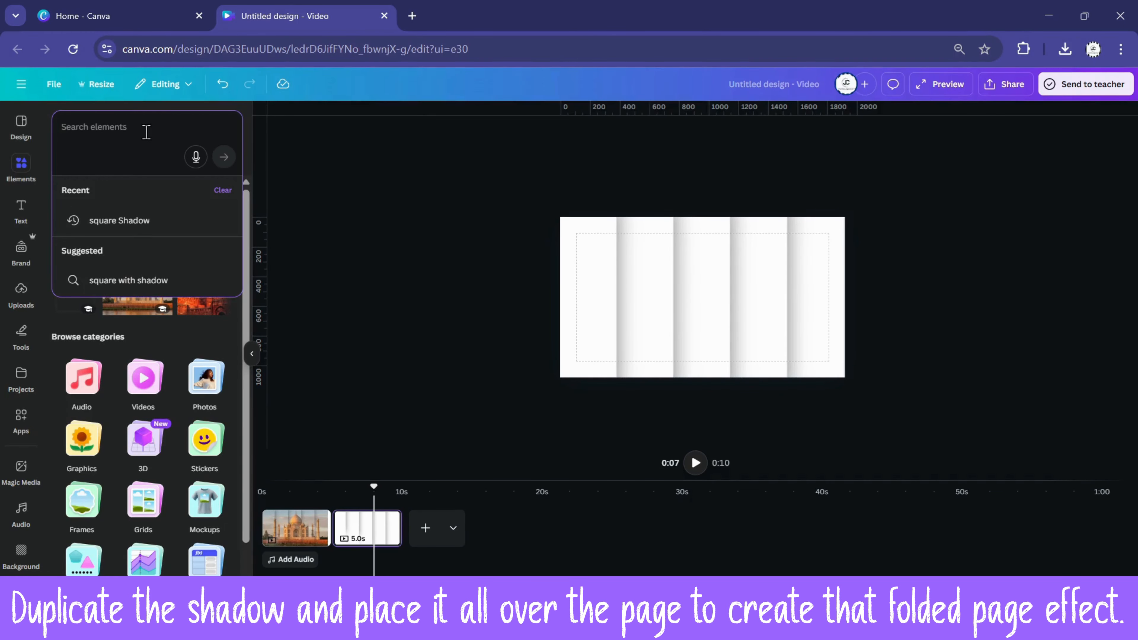
{"action": "type", "text": "Indian Monu"}
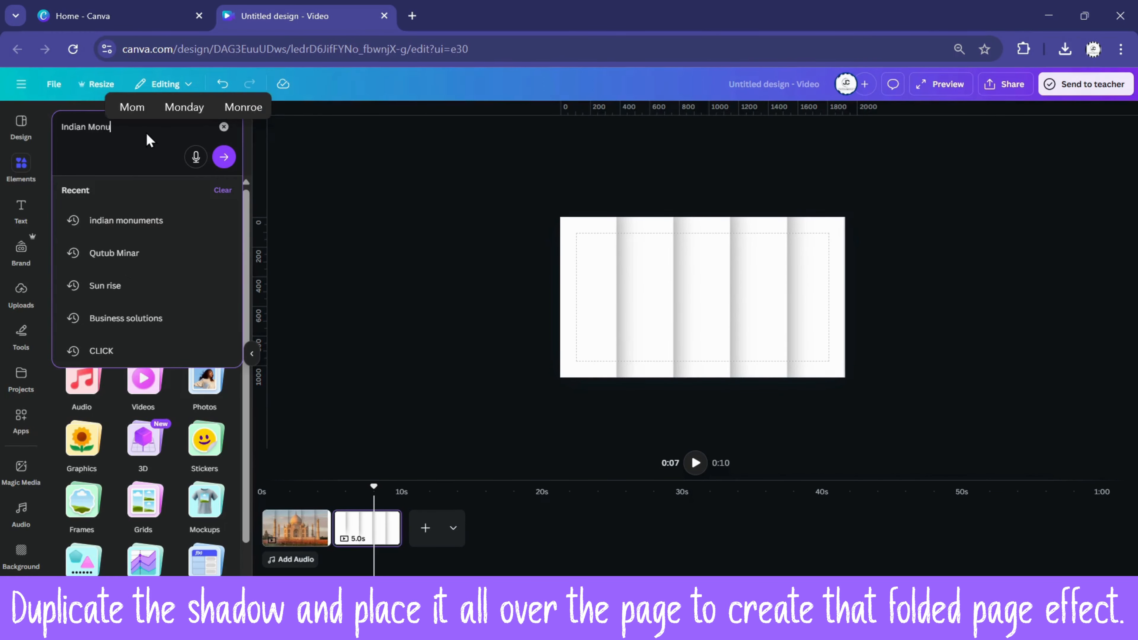
{"action": "type", "text": "ments"}
{"action": "key", "text": "Return"}
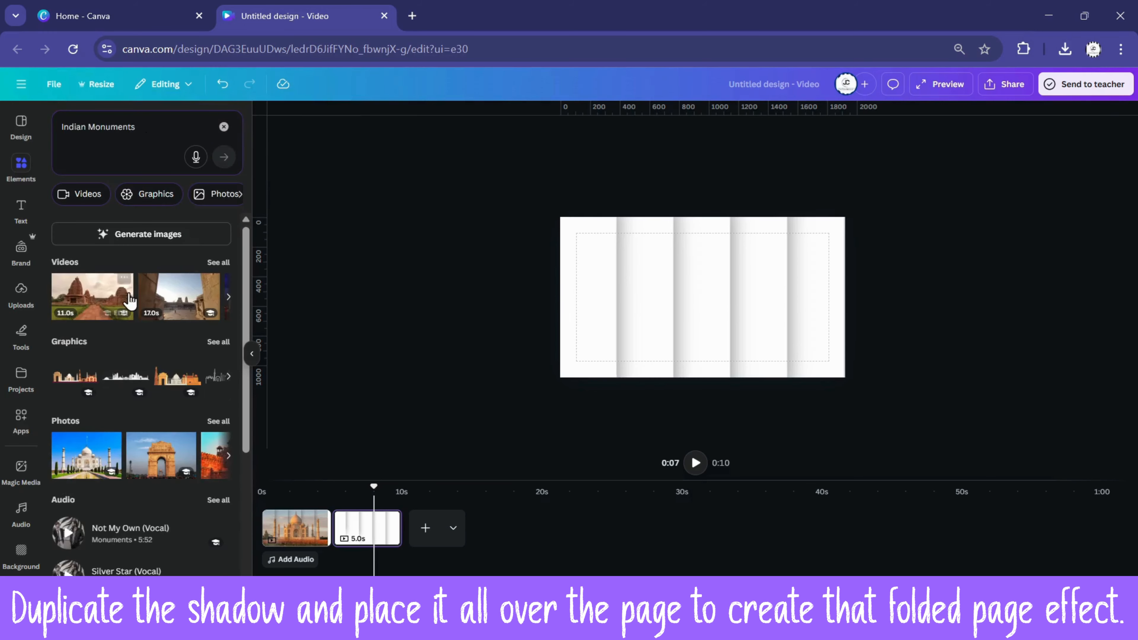
{"action": "left_click", "coordinate": [236, 194]}
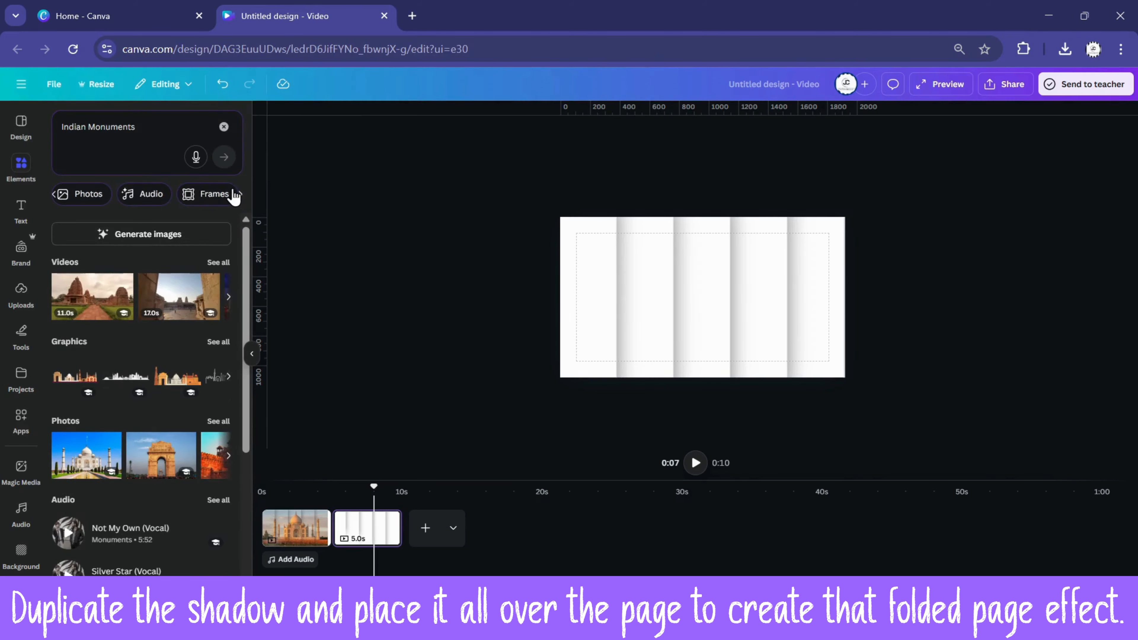
{"action": "left_click", "coordinate": [74, 193]}
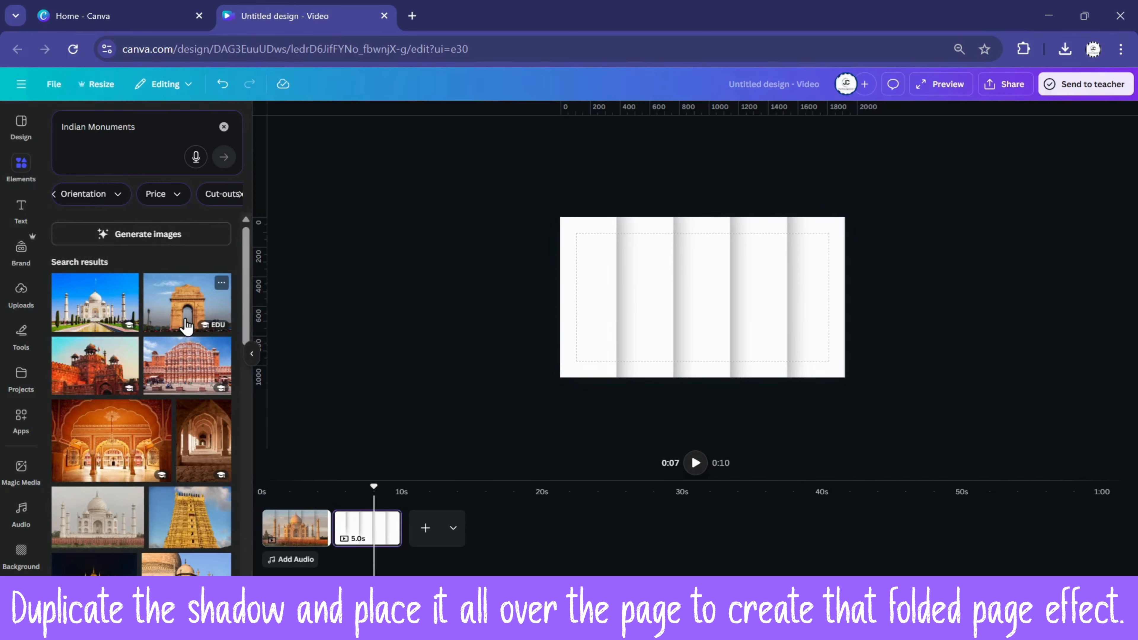
Add the India Gate photo to the second page, then enlarge and position it to cover the whole page.
{"action": "scroll", "coordinate": [197, 381], "scroll_direction": "down", "scroll_amount": 3}
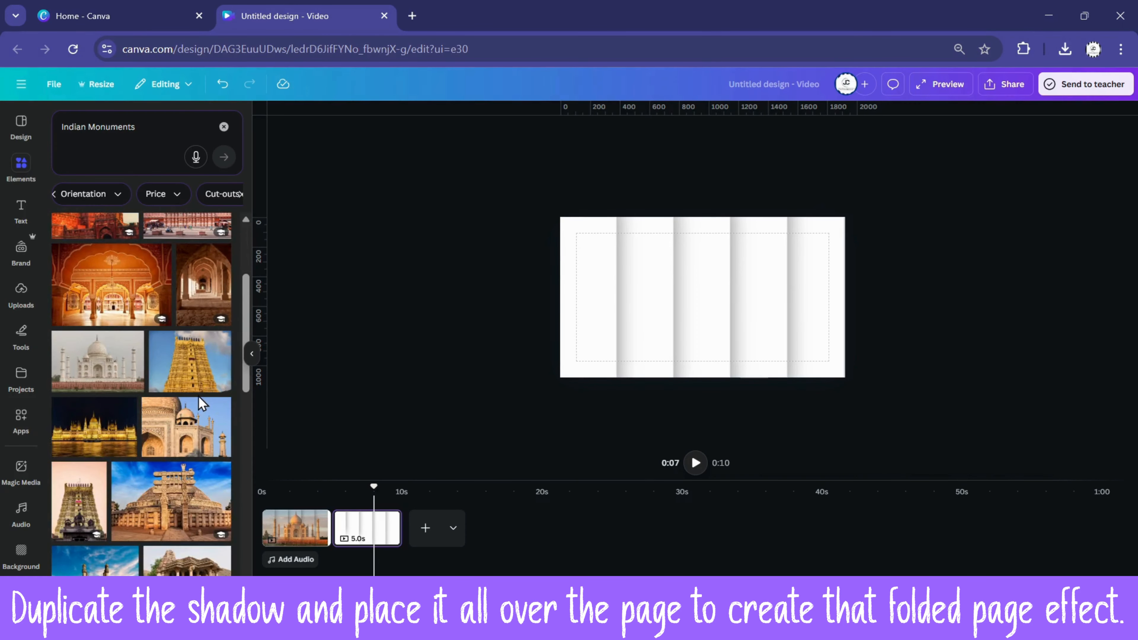
{"action": "scroll", "coordinate": [215, 376], "scroll_direction": "up", "scroll_amount": 2}
{"action": "left_click_drag", "start_coordinate": [247, 308], "coordinate": [246, 228]}
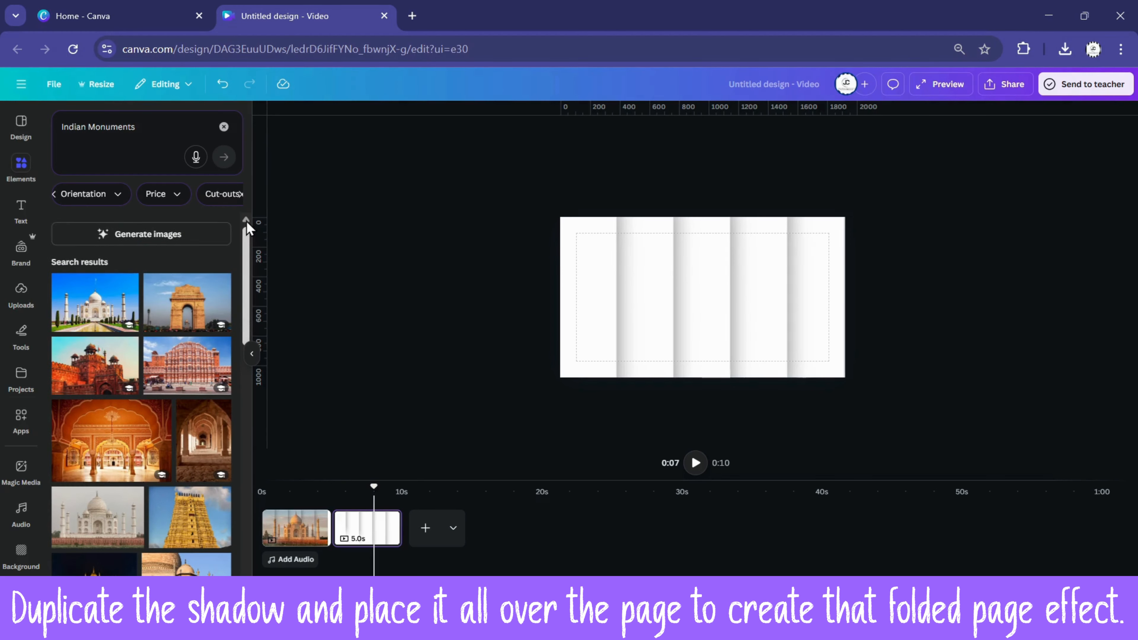
{"action": "left_click", "coordinate": [181, 301]}
{"action": "left_click_drag", "start_coordinate": [728, 322], "coordinate": [678, 306]}
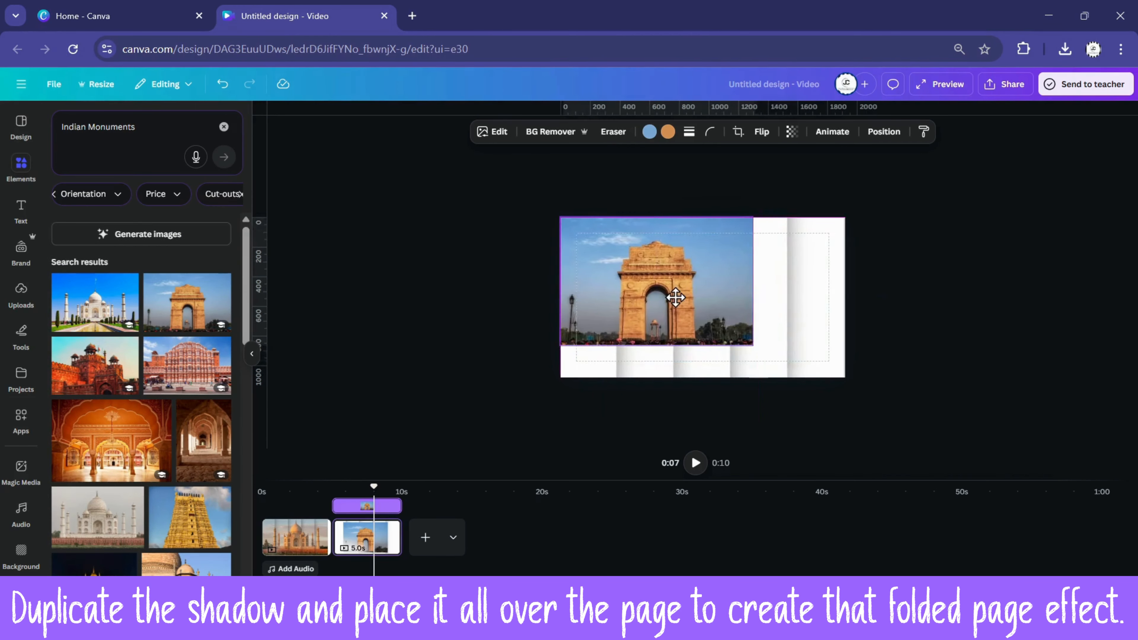
{"action": "left_click_drag", "start_coordinate": [752, 347], "coordinate": [872, 369]}
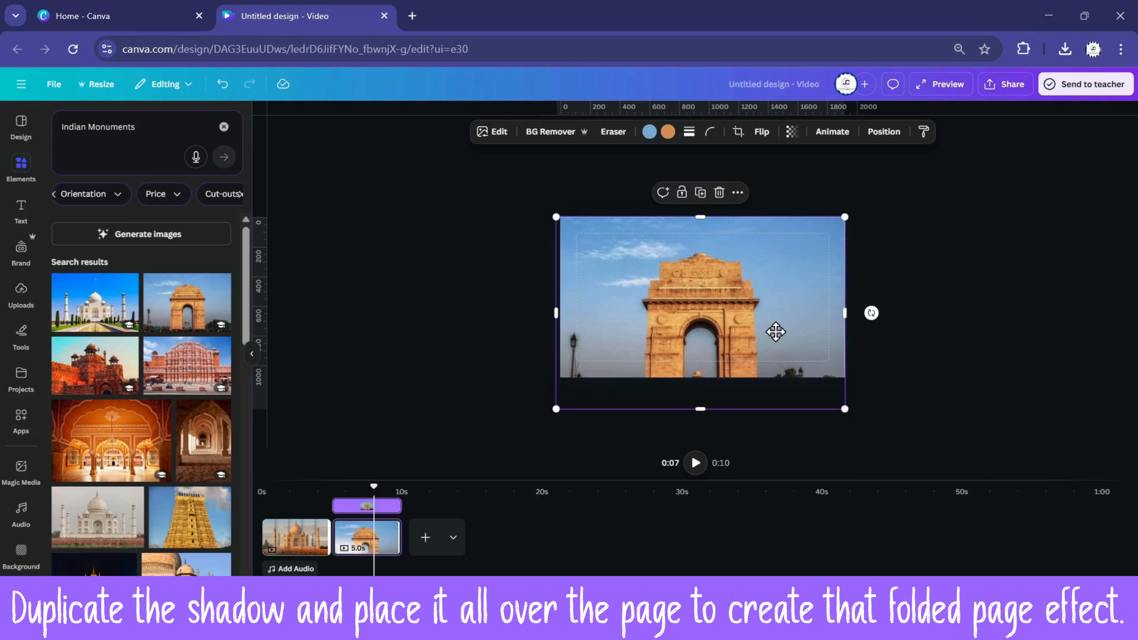
{"action": "left_click_drag", "start_coordinate": [775, 332], "coordinate": [754, 324]}
{"action": "right_click", "coordinate": [927, 339]}
{"action": "left_click", "coordinate": [613, 272]}
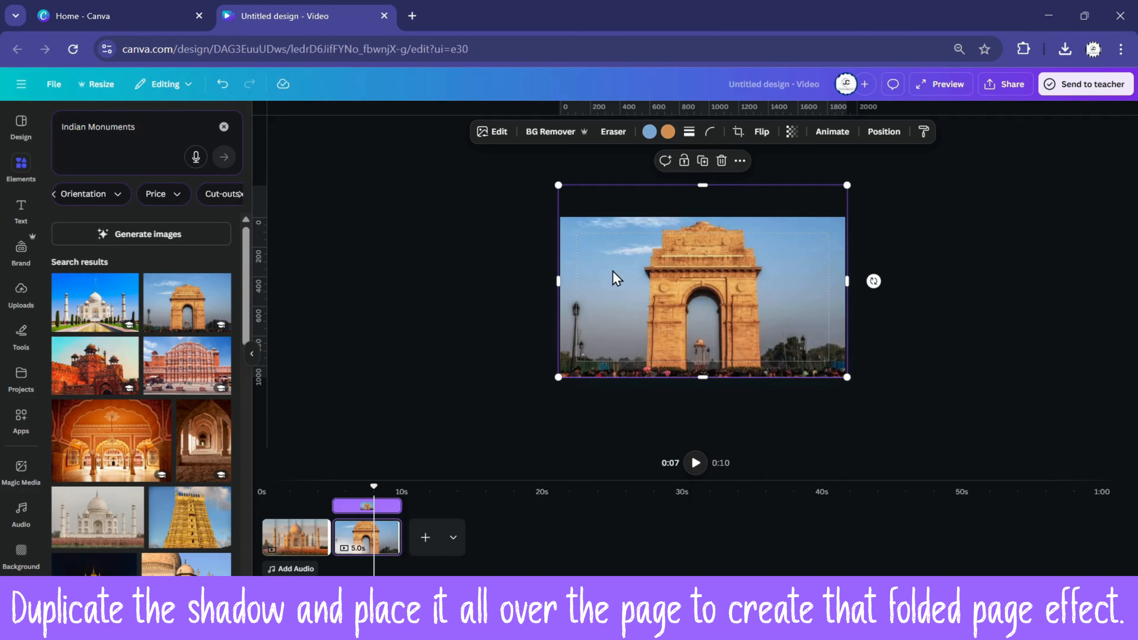
Send the India Gate photo to the back, behind the shadow strips, and select the second page.
{"action": "right_click", "coordinate": [732, 274]}
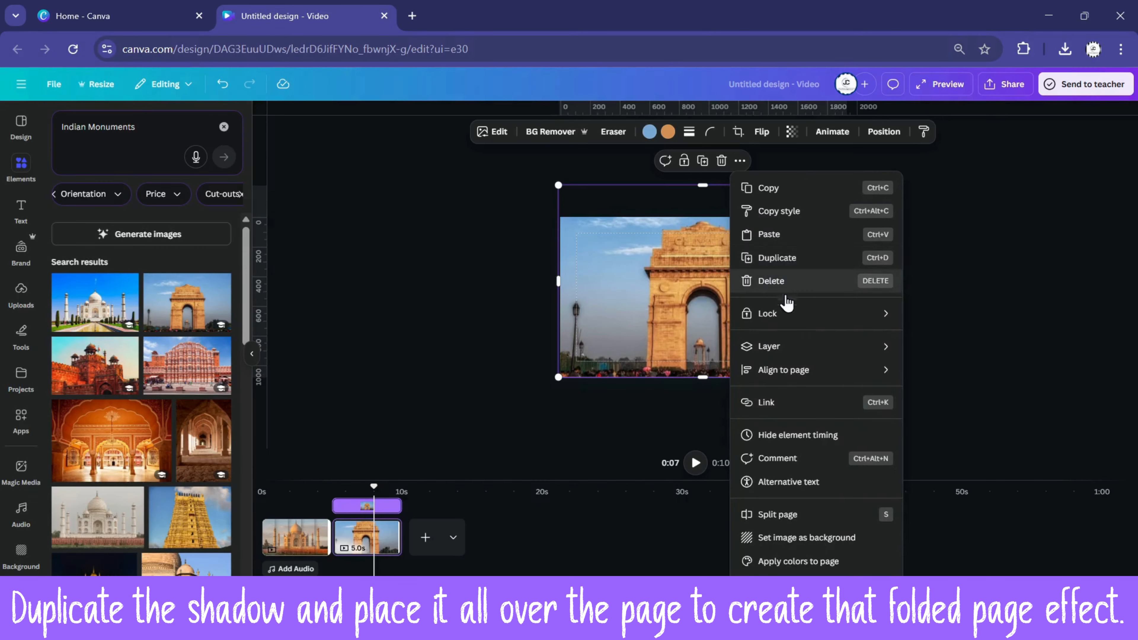
{"action": "mouse_move", "coordinate": [787, 347]}
{"action": "left_click", "coordinate": [967, 420]}
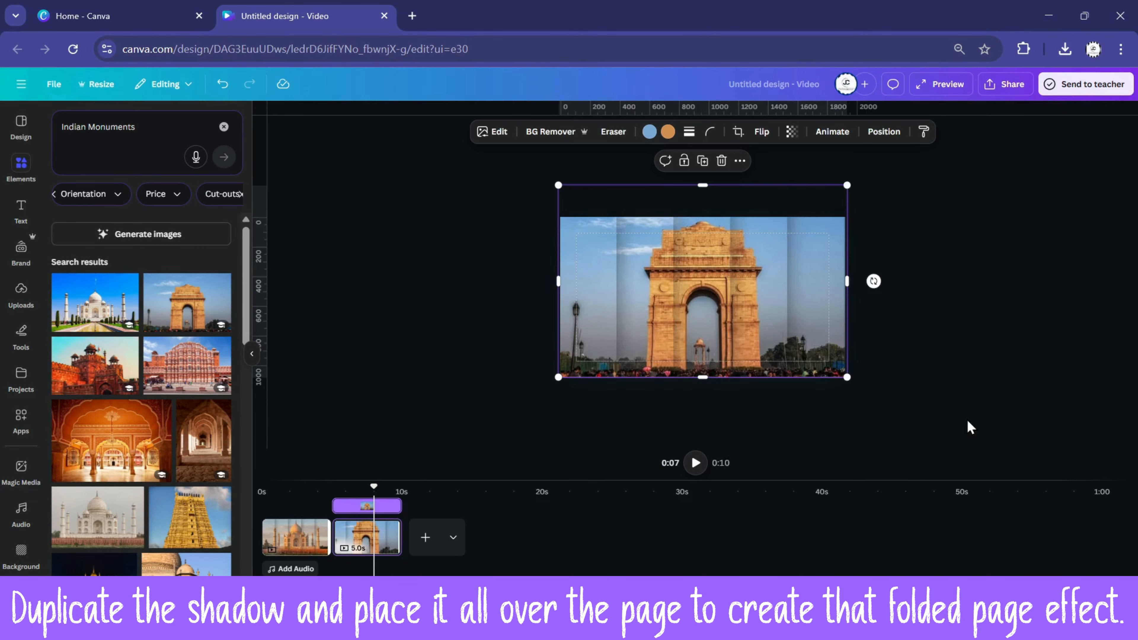
{"action": "left_click", "coordinate": [1010, 301]}
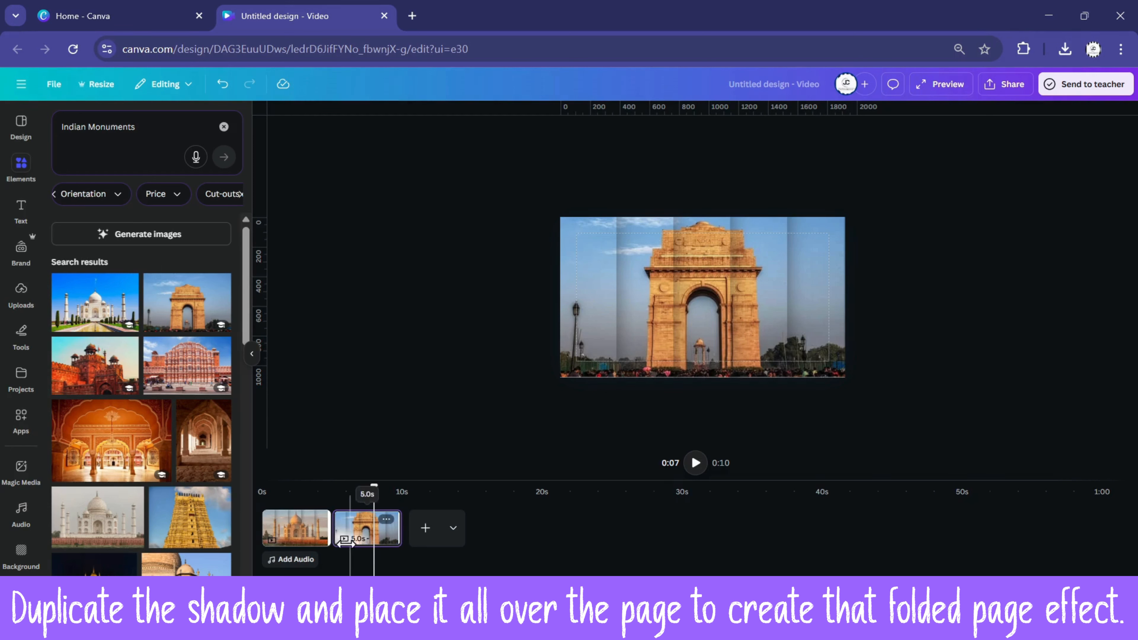
{"action": "left_click", "coordinate": [365, 540]}
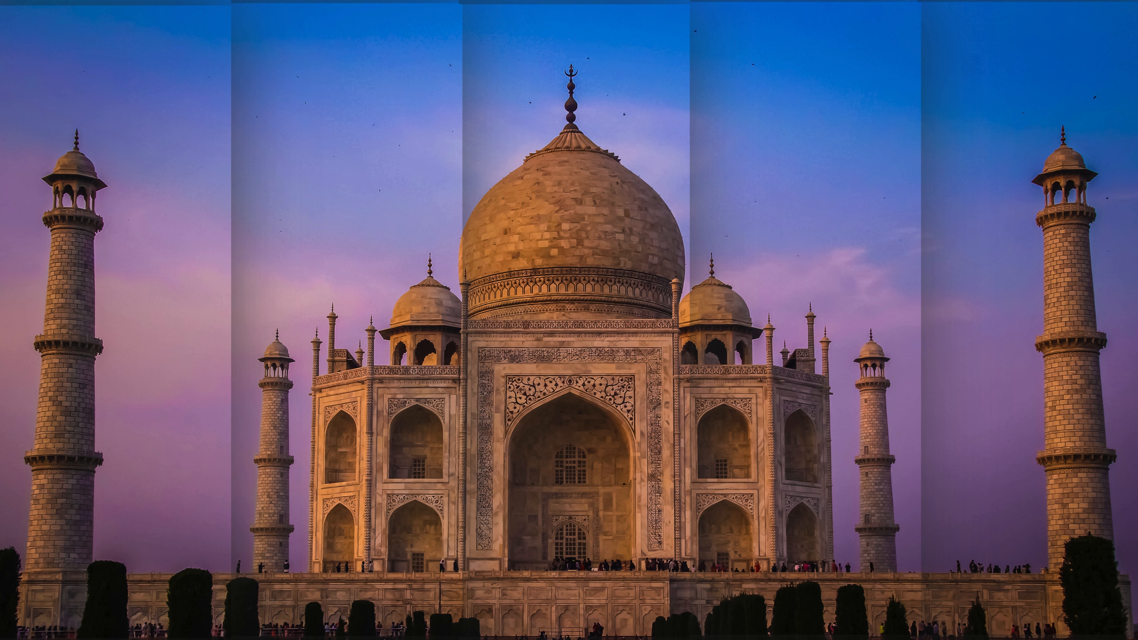